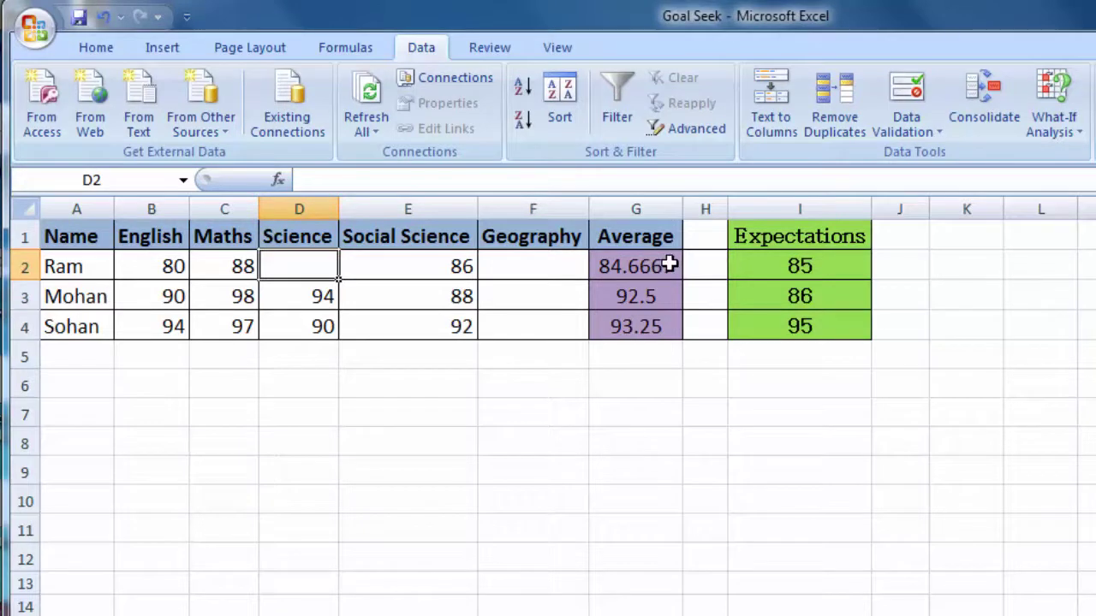
Point out Ram's blank Geography and Science marks, preview Solver, and show the Average formula in G2
left_click(527, 272)
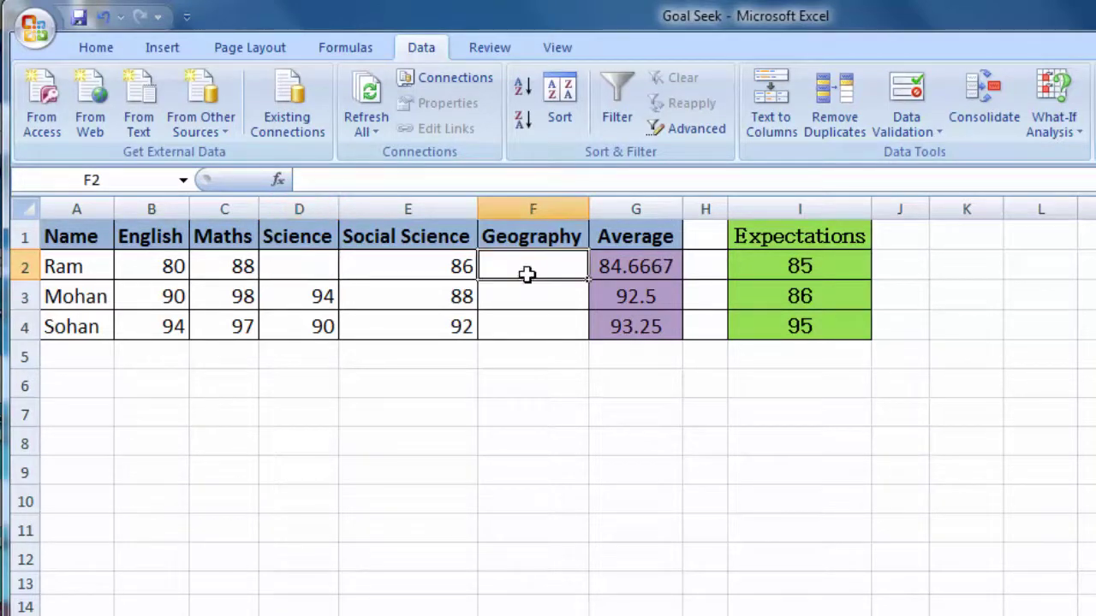
left_click(313, 279)
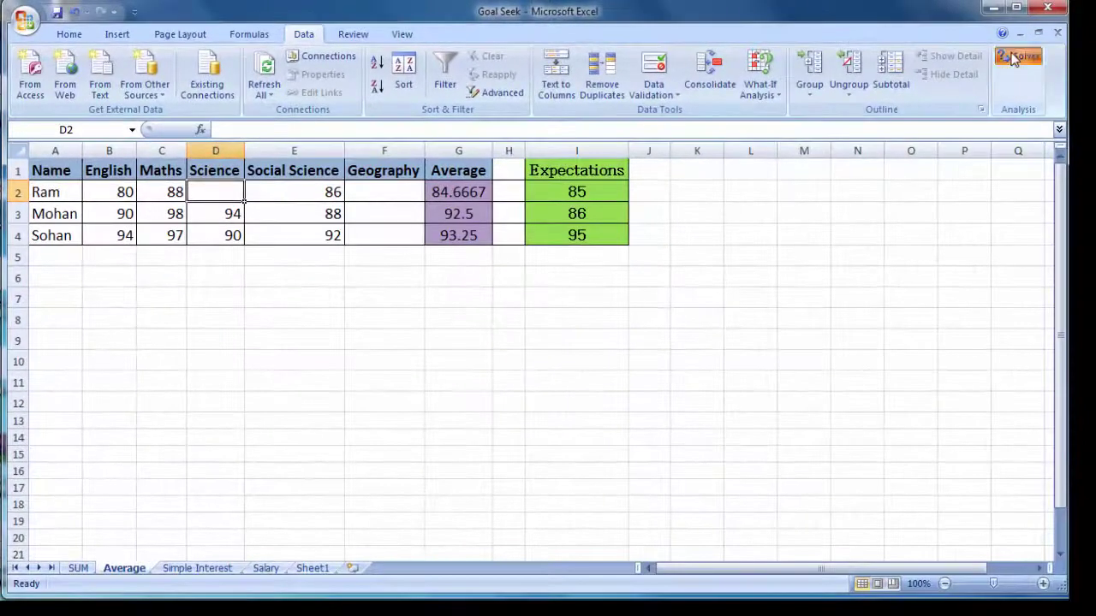
left_click(1013, 58)
left_click_drag(582, 97, 819, 104)
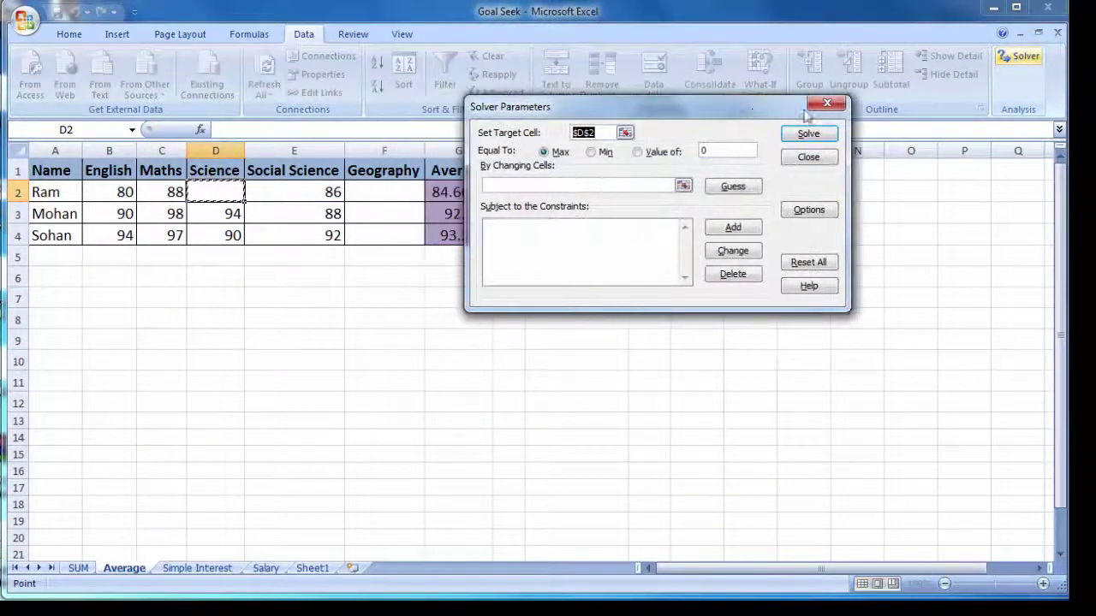
left_click(973, 157)
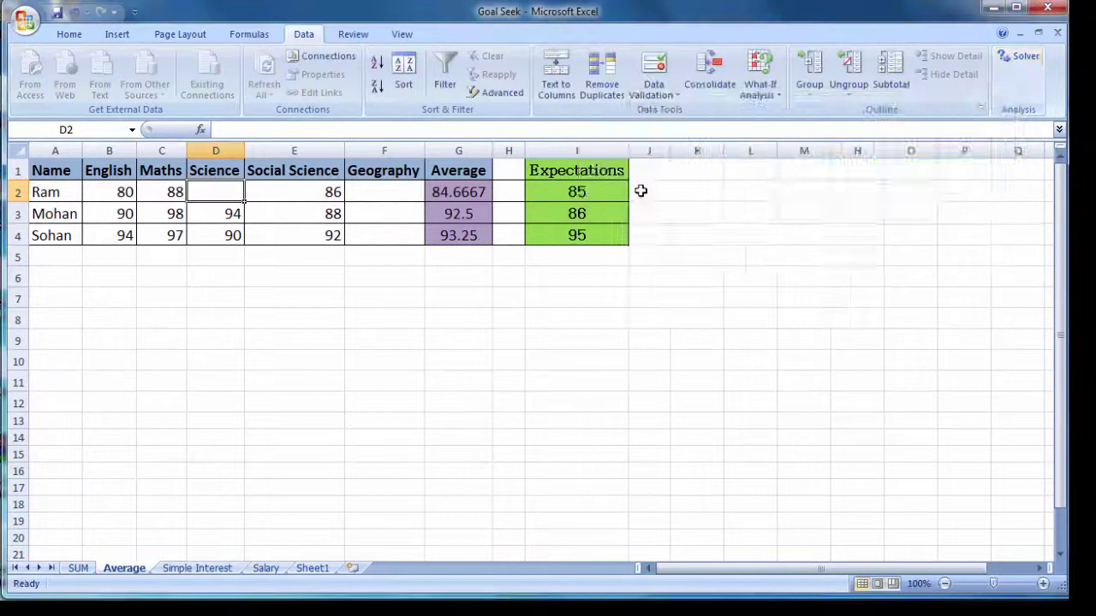
left_click(471, 196)
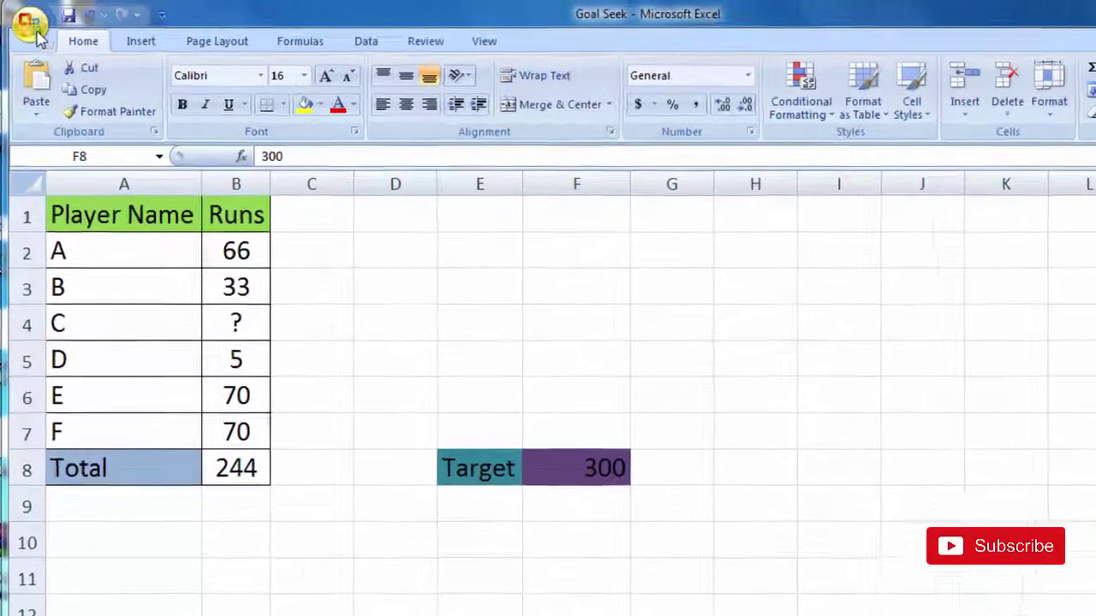
left_click(34, 31)
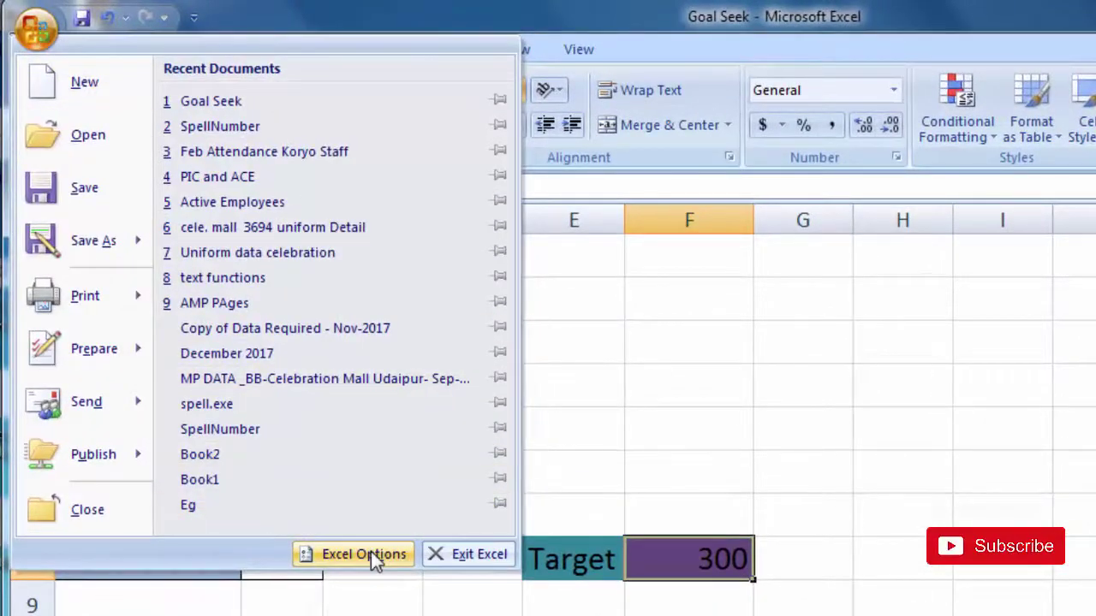
left_click(370, 553)
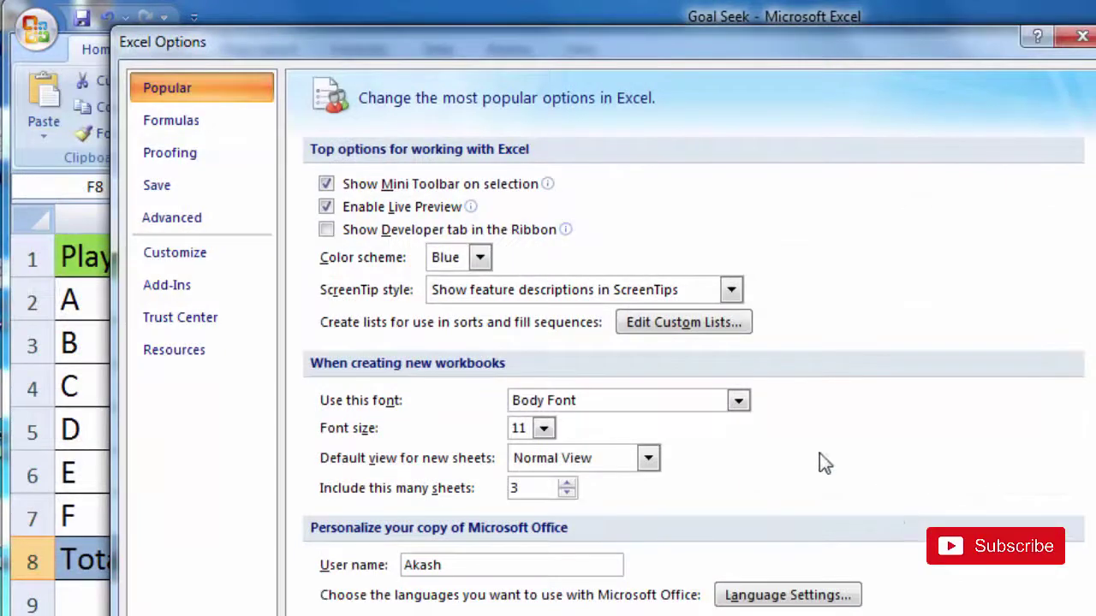
left_click(192, 293)
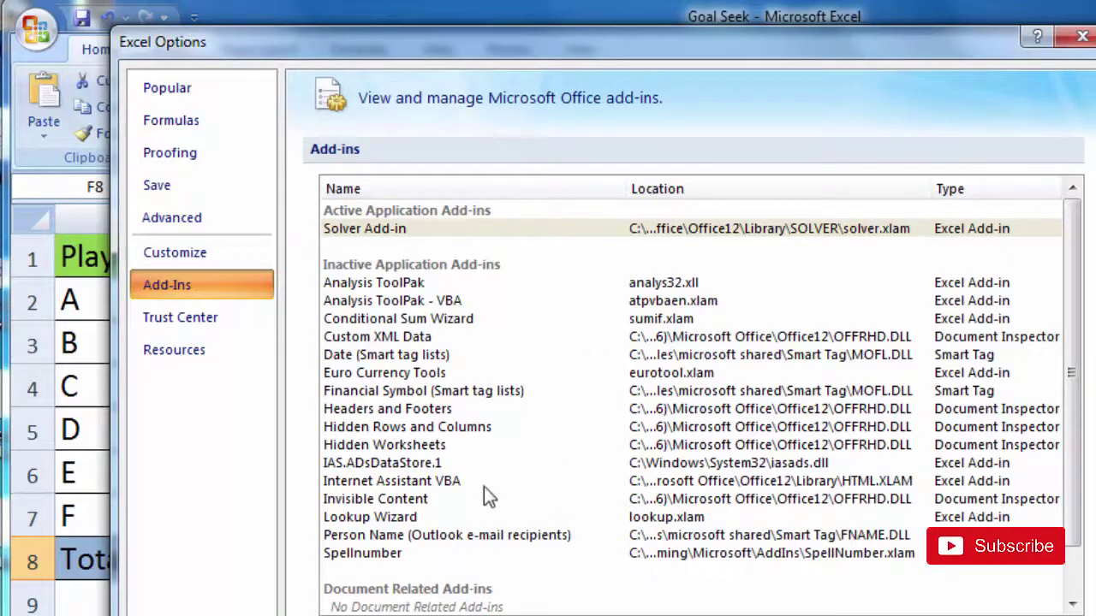
left_click(391, 551)
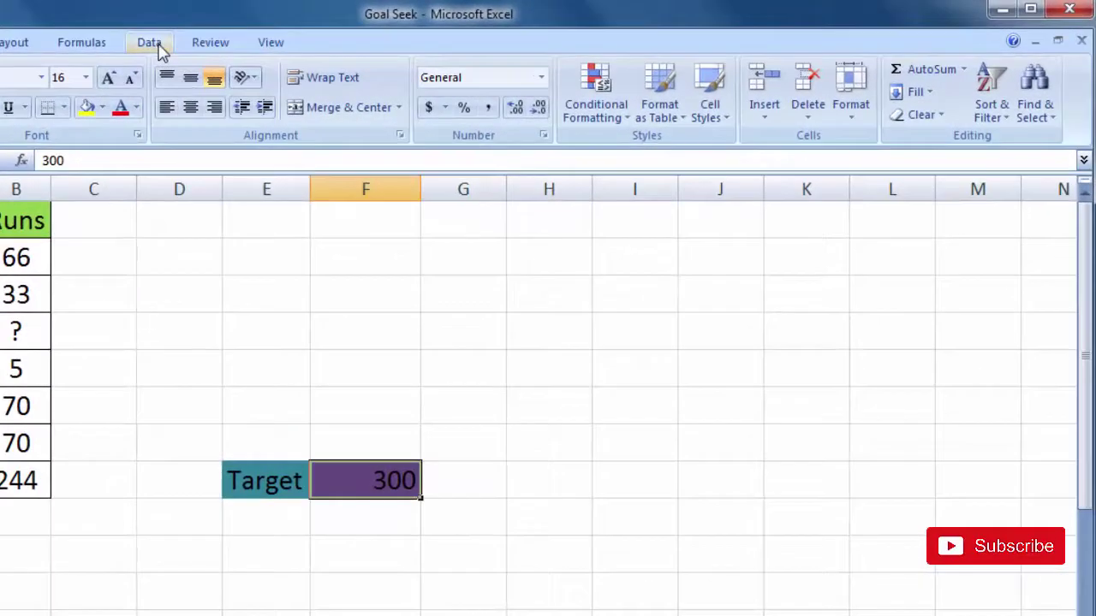
Clear the question mark from player C's runs in B4
left_click(313, 36)
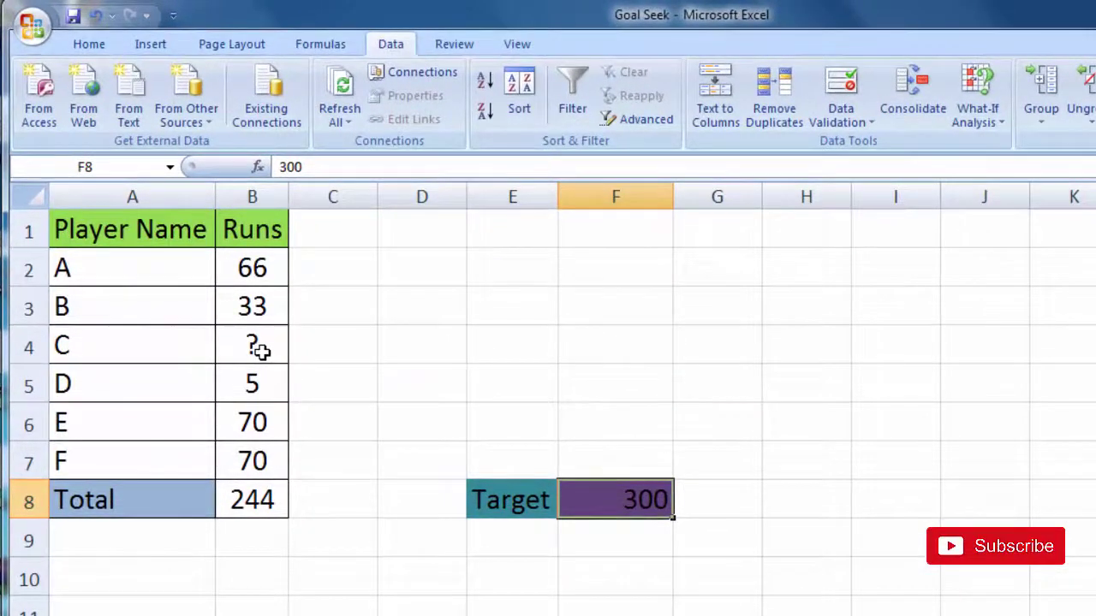
left_click(261, 351)
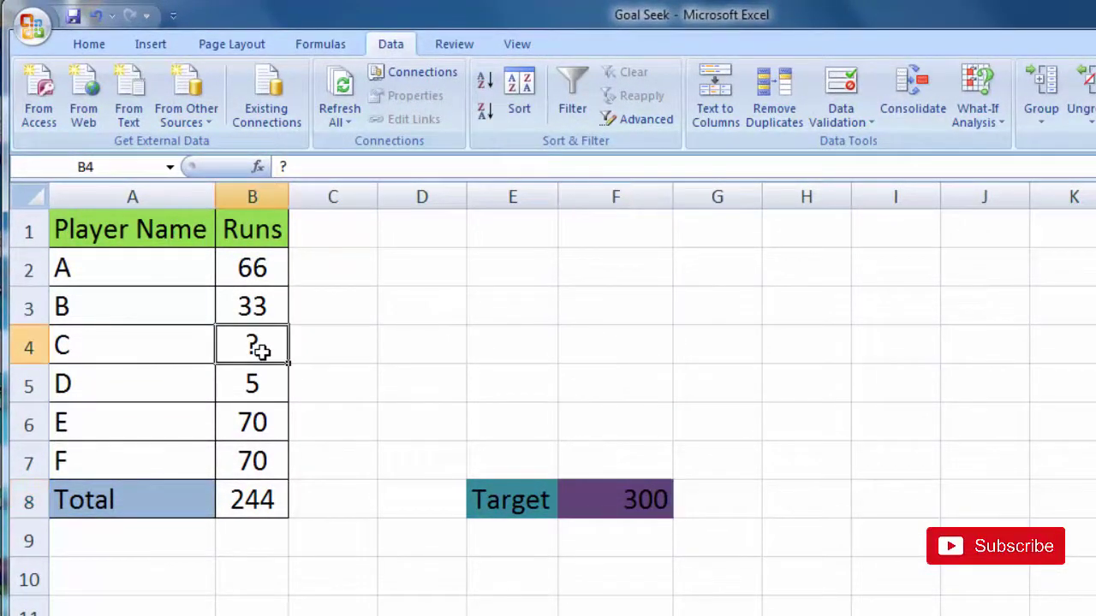
key("Delete")
key("Down")
key("Down")
key("Down")
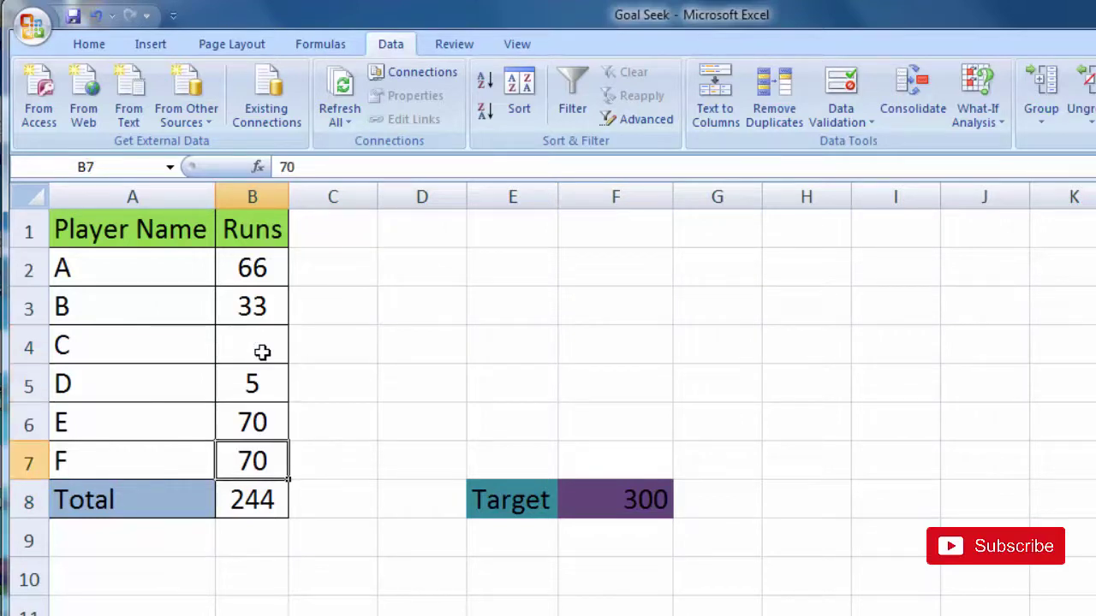
left_click(257, 346)
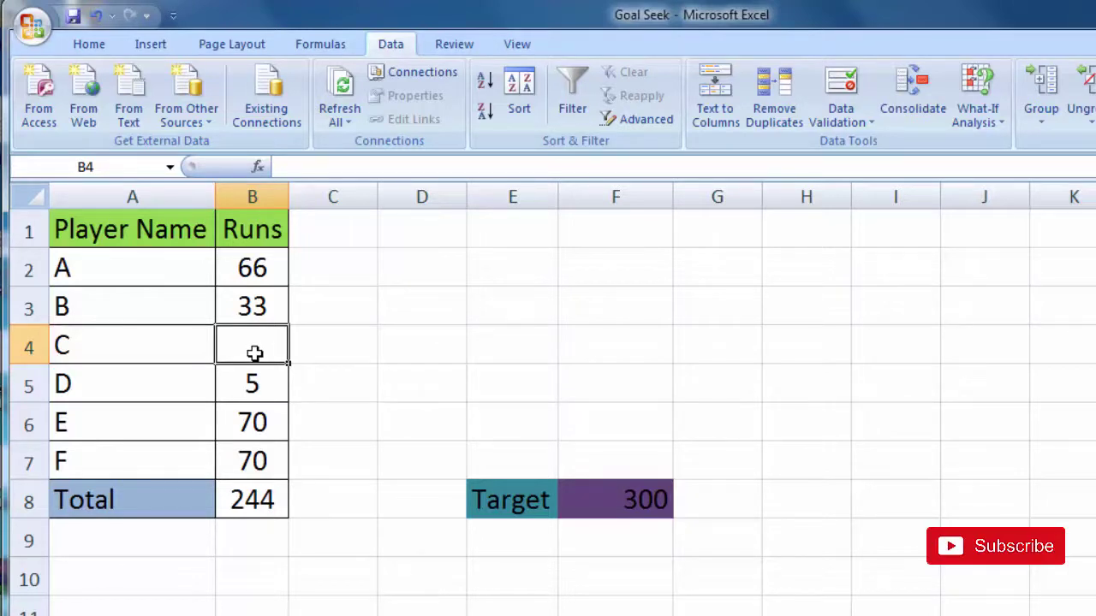
Clear player E's runs in B6 and player B's runs in B3, then review the remaining A, D and F runs
left_click(258, 419)
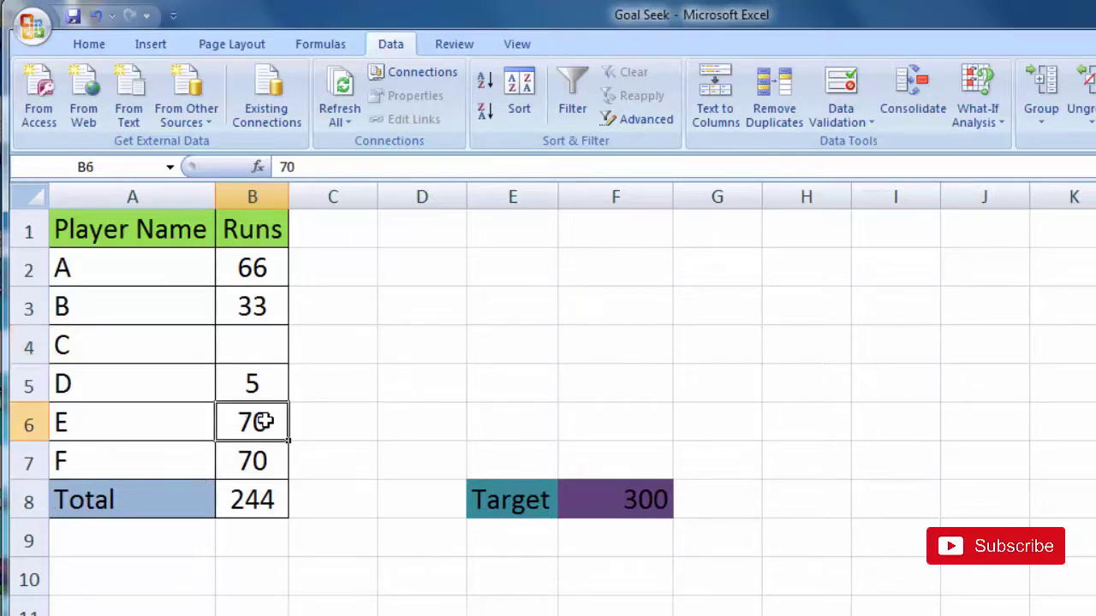
key("Delete")
left_click(245, 311)
key("Delete")
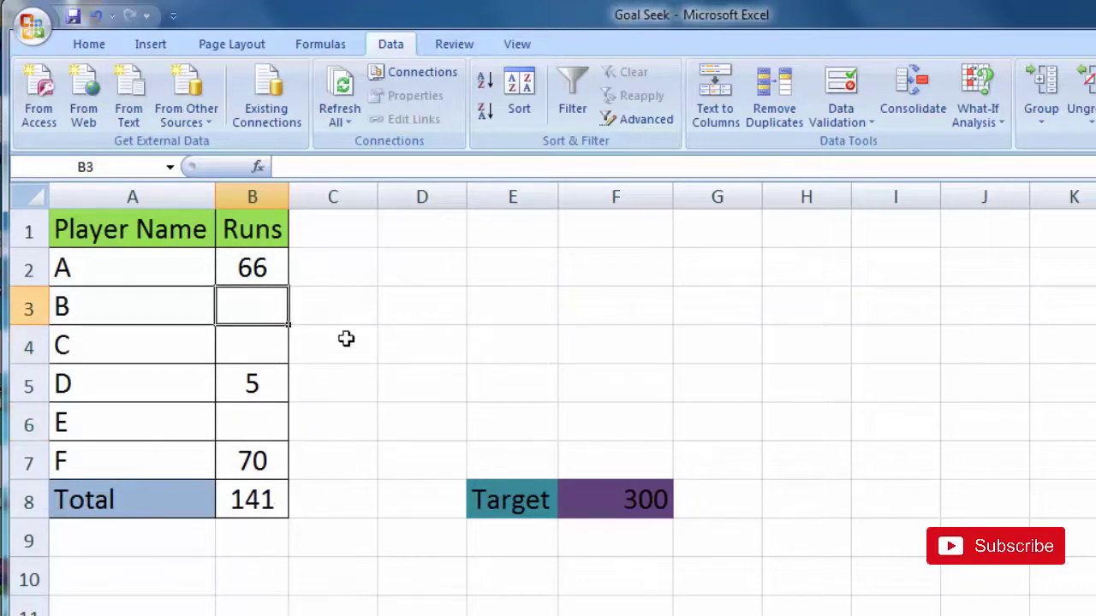
left_click(270, 271)
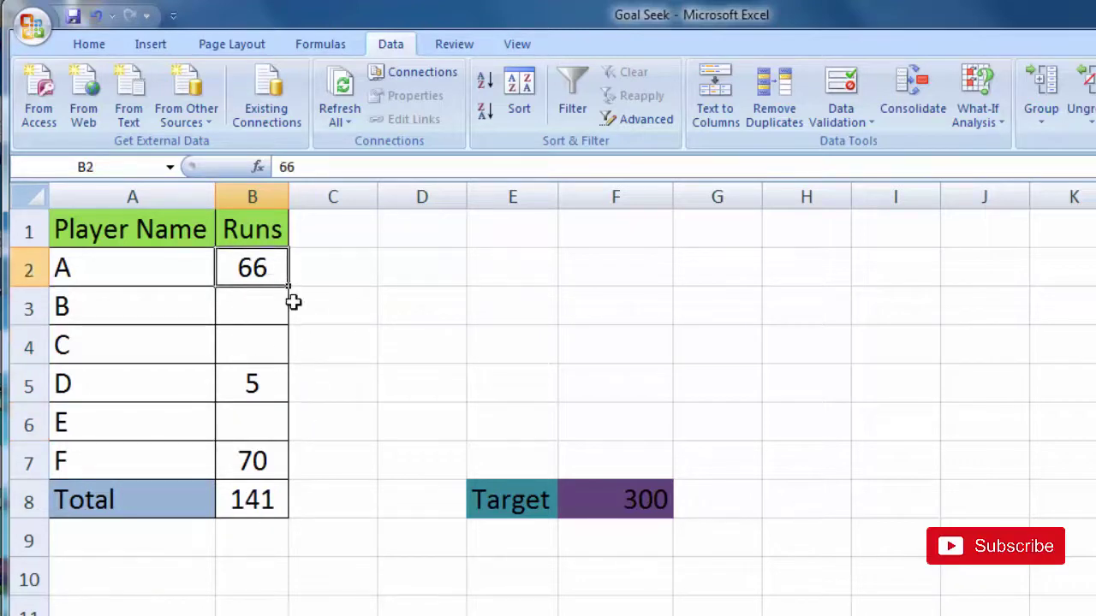
left_click(259, 387)
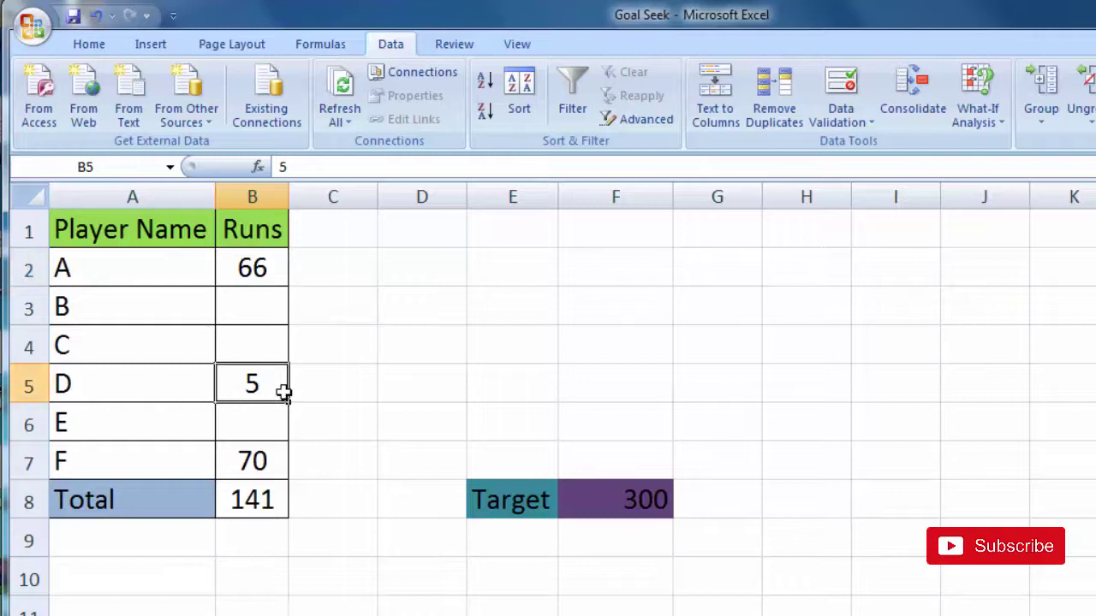
left_click(260, 462)
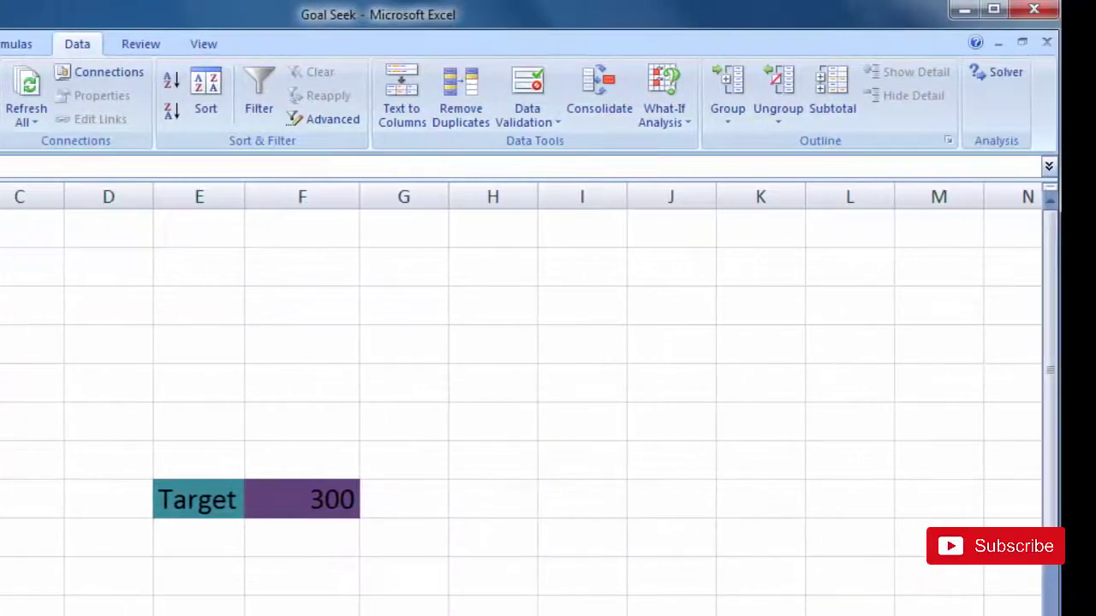
Pick the Total in B8 as Solver's target, then check its =SUM(B2:B7) formula
left_click(998, 74)
left_click_drag(812, 191, 525, 163)
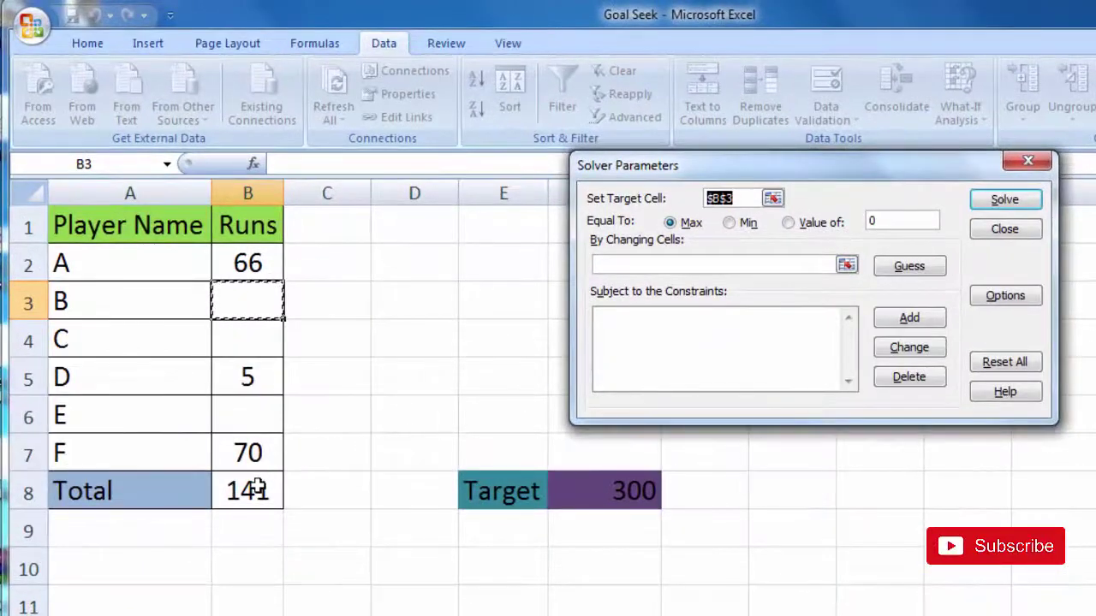
left_click(254, 488)
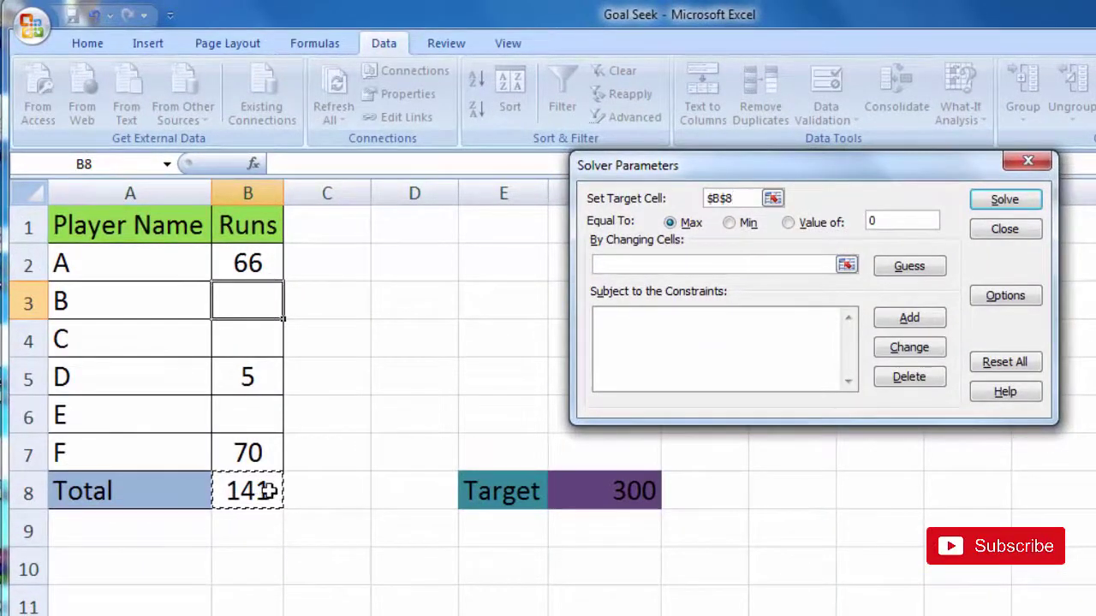
left_click(1028, 161)
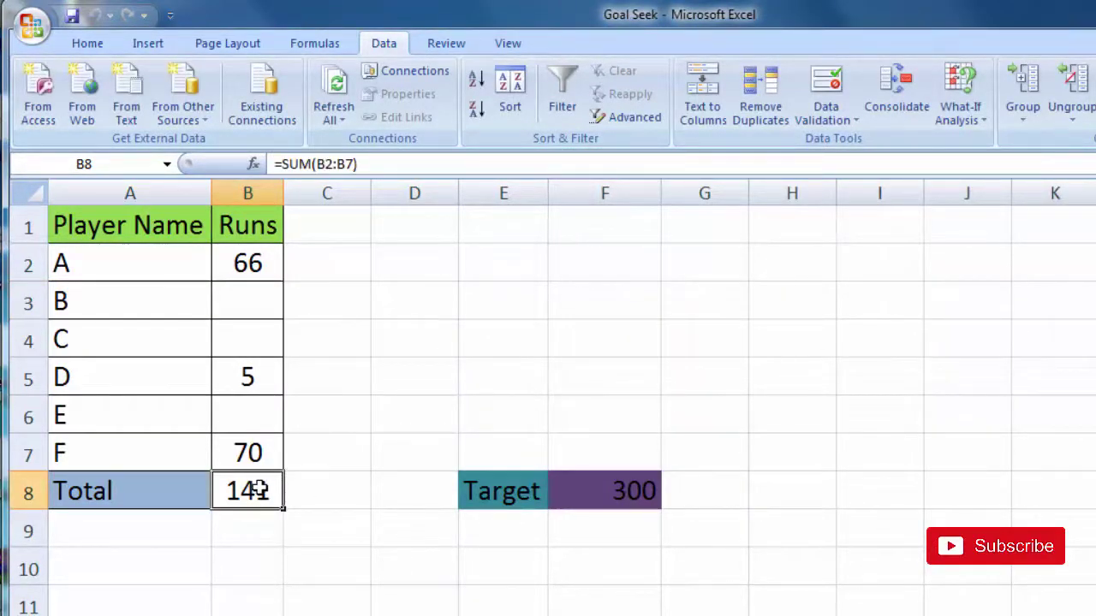
double_click(259, 490)
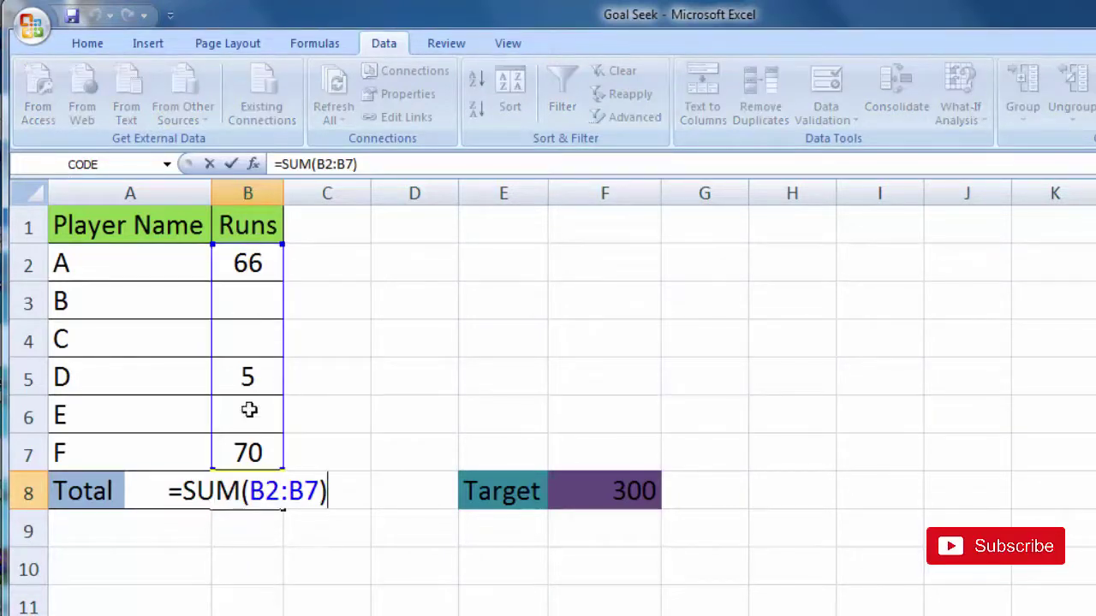
key("Escape")
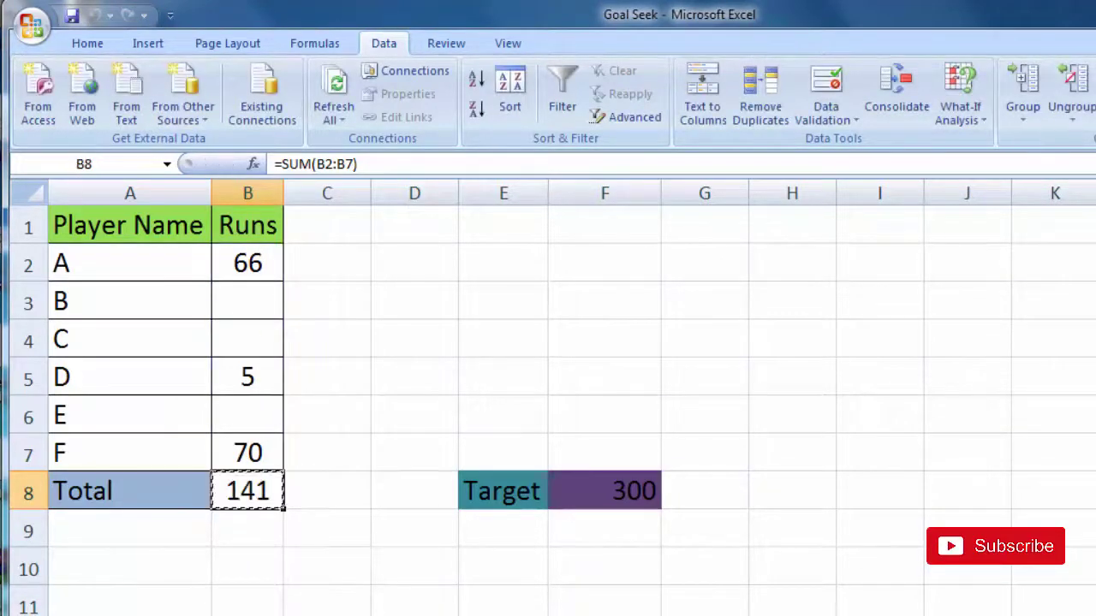
Reopen Solver Parameters with $B$8, the runs total, as the target cell
left_click(1085, 82)
left_click_drag(783, 171, 743, 171)
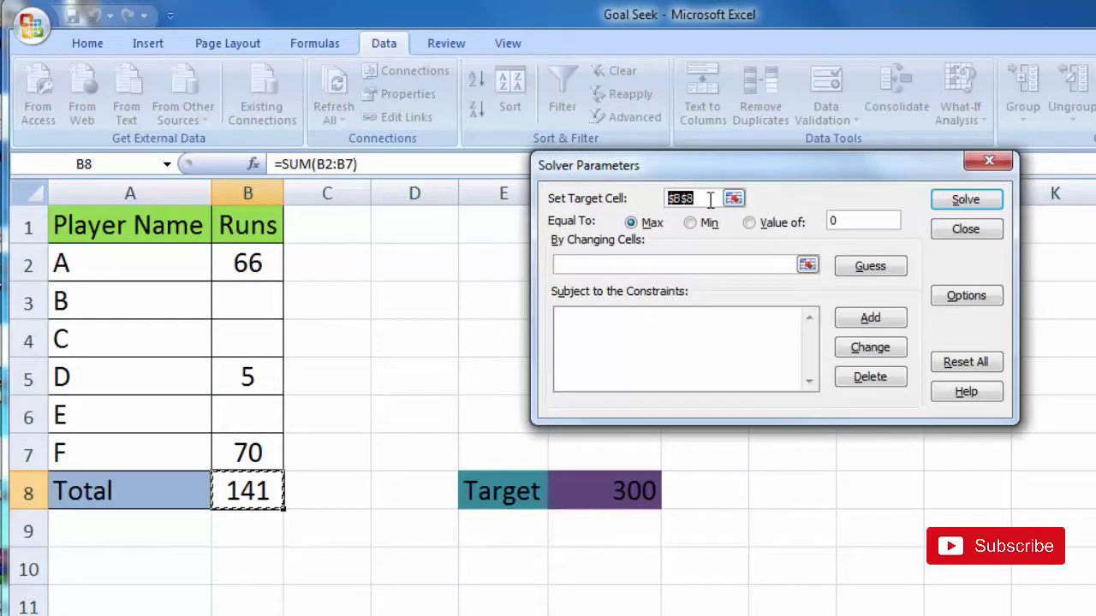
left_click(245, 498)
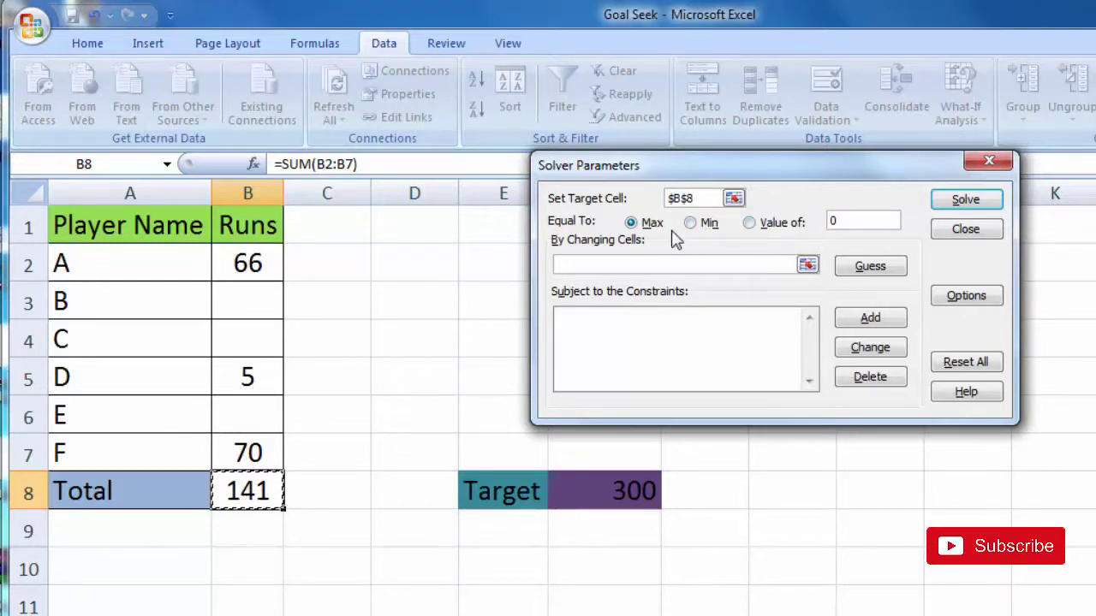
Set Solver to make the B8 total equal a value of 300
left_click(863, 220)
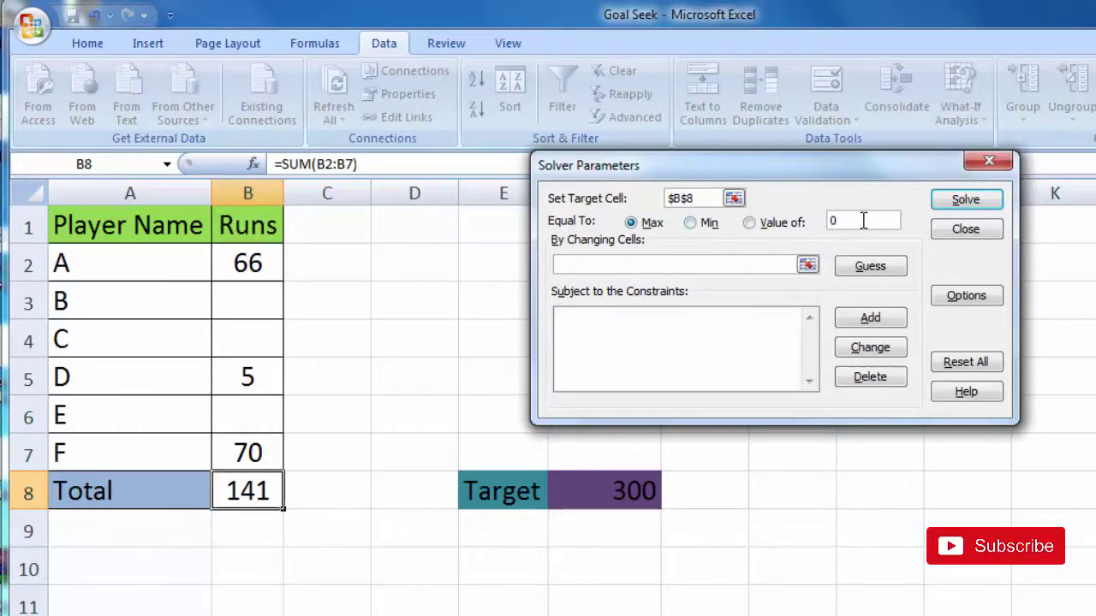
left_click(750, 223)
double_click(853, 221)
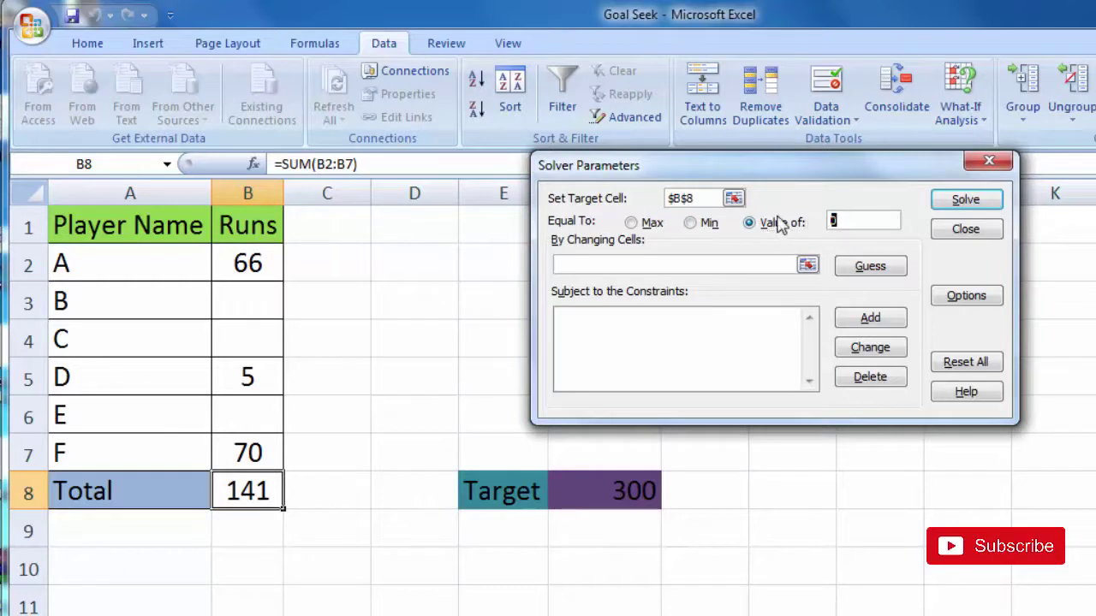
type("300")
left_click_drag(781, 170, 748, 161)
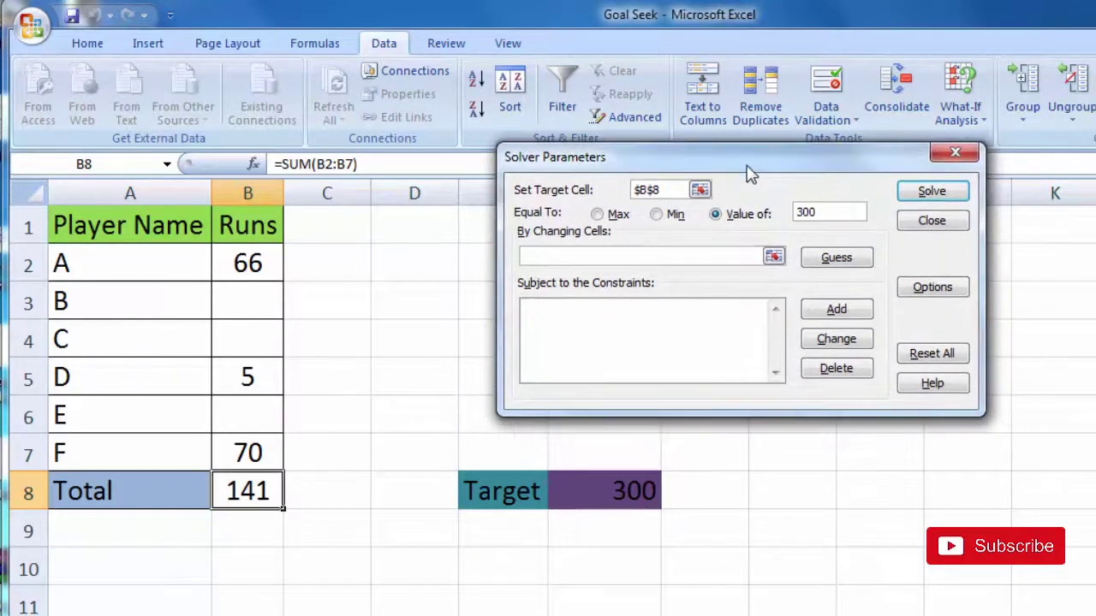
Set changing cells $B$3, $B$4 and $B$6, then solve and keep the solution
left_click(549, 253)
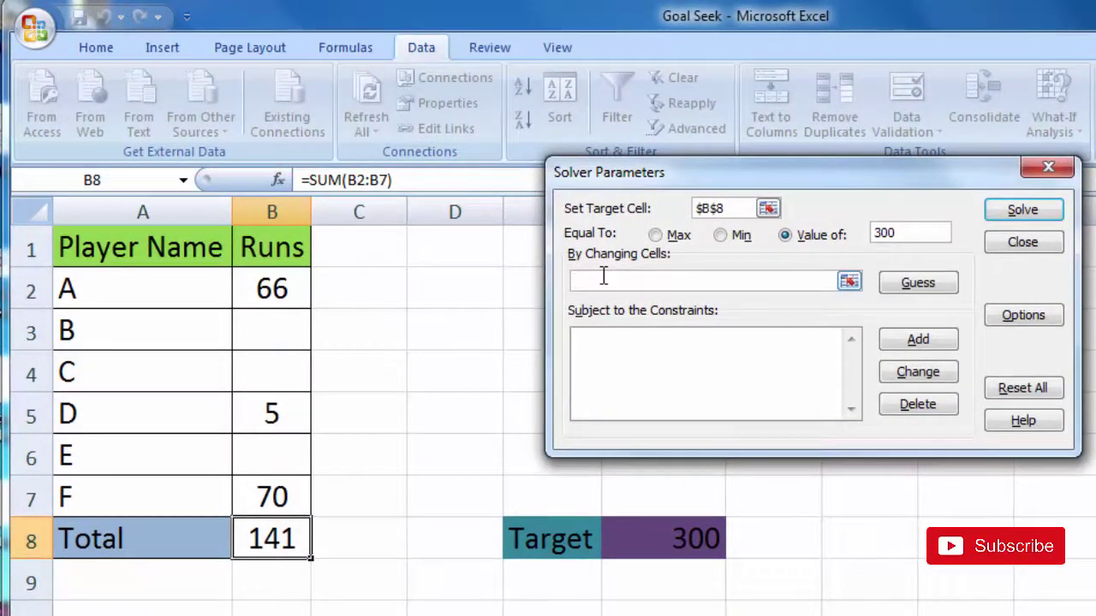
left_click(281, 335)
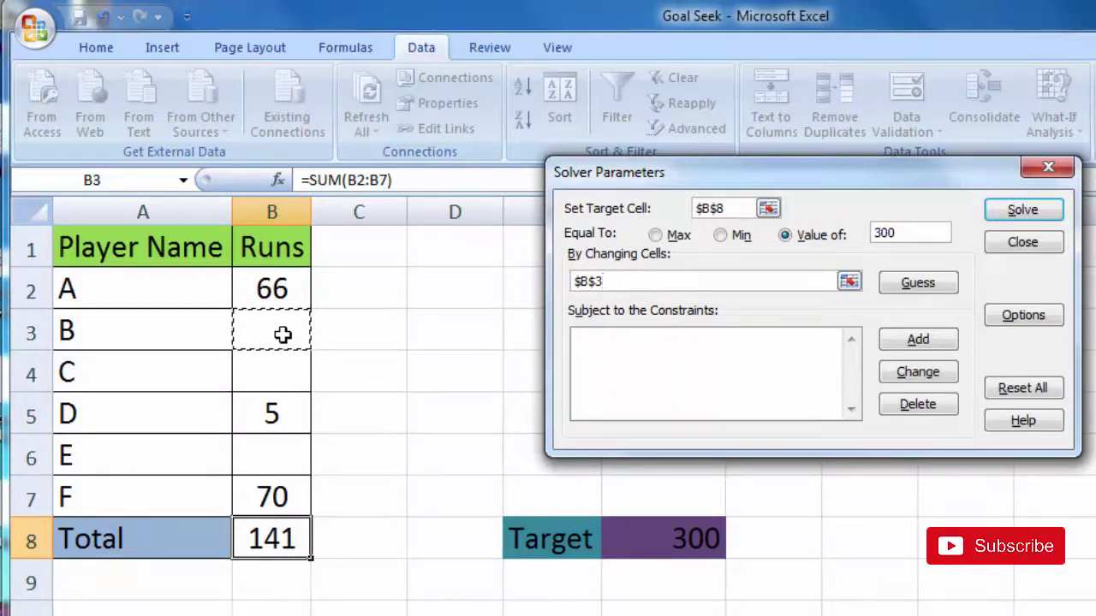
type(",")
left_click(268, 388)
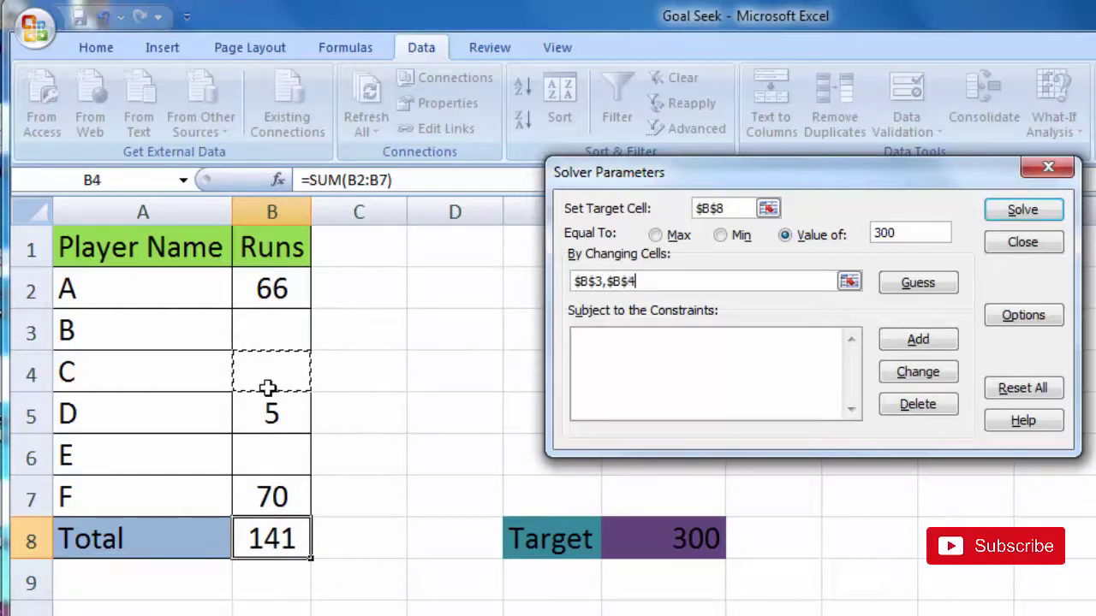
type(",")
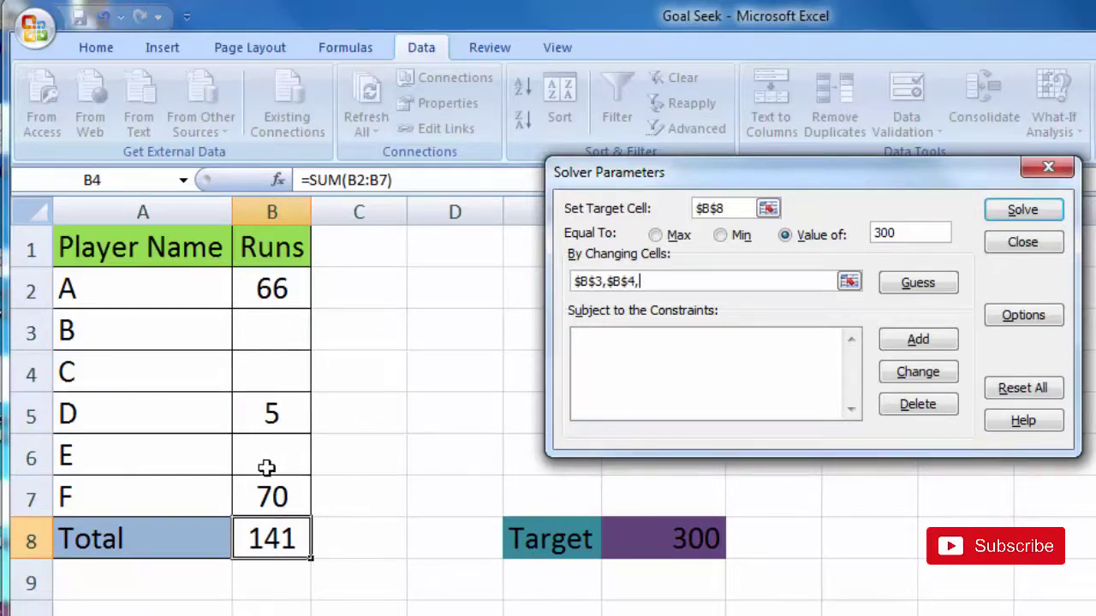
left_click(267, 468)
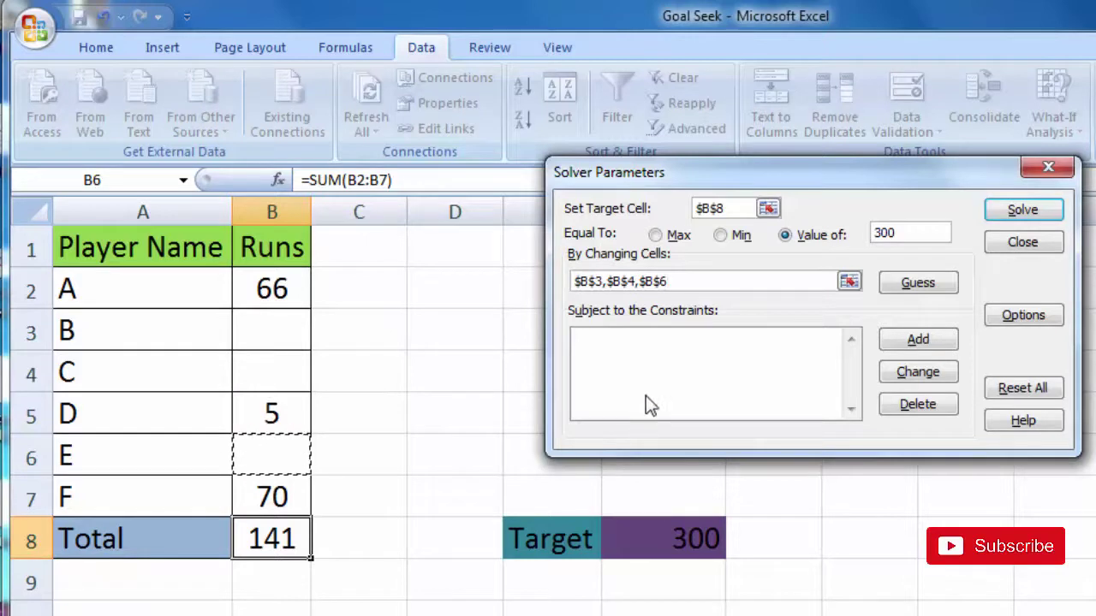
left_click(661, 368)
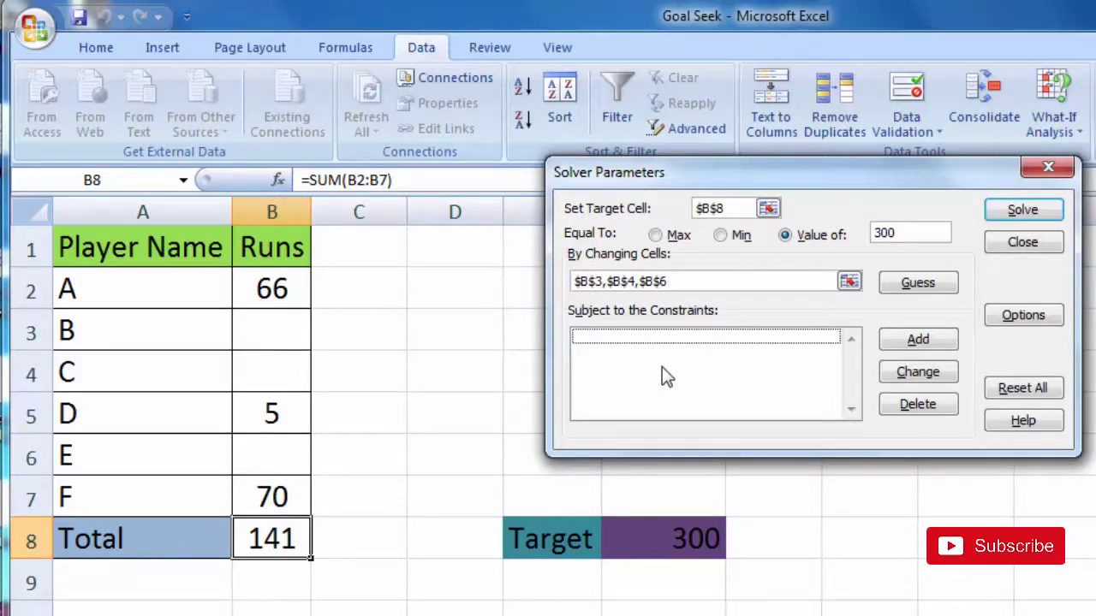
left_click(1021, 212)
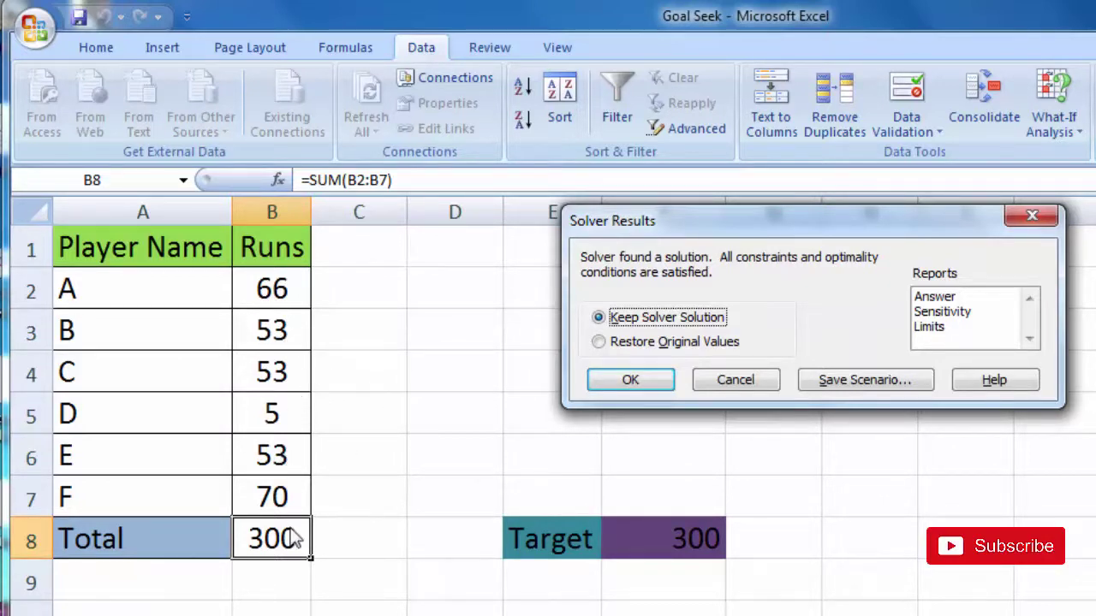
left_click(644, 378)
Clear the solved runs for B, C and E and compare the Total with the 300 target
left_click(255, 340)
key("Delete")
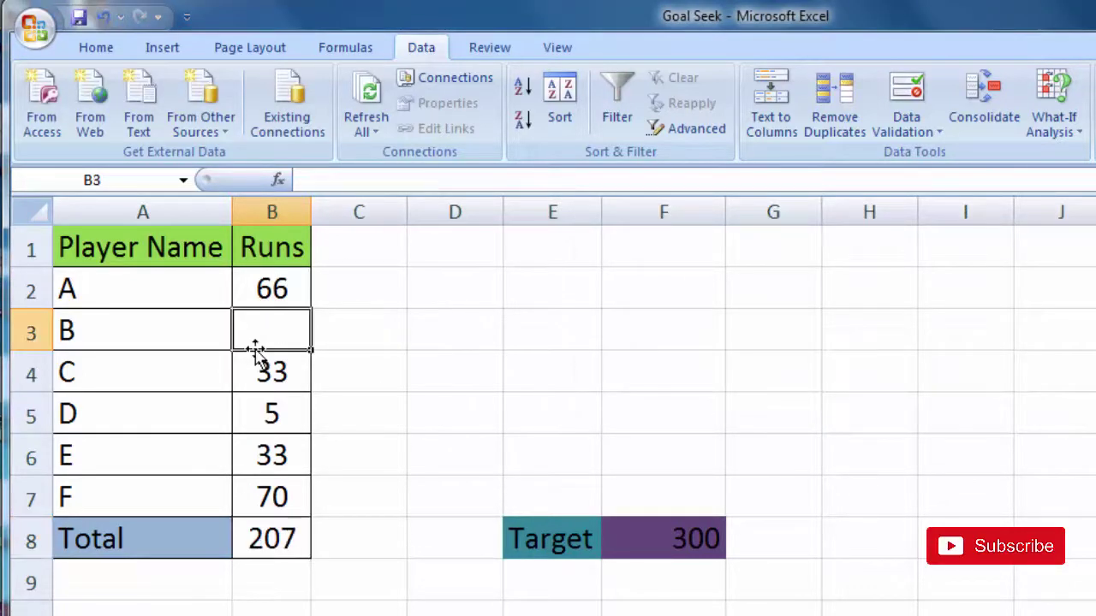
key("Down")
key("Delete")
key("Down")
key("Down")
key("Delete")
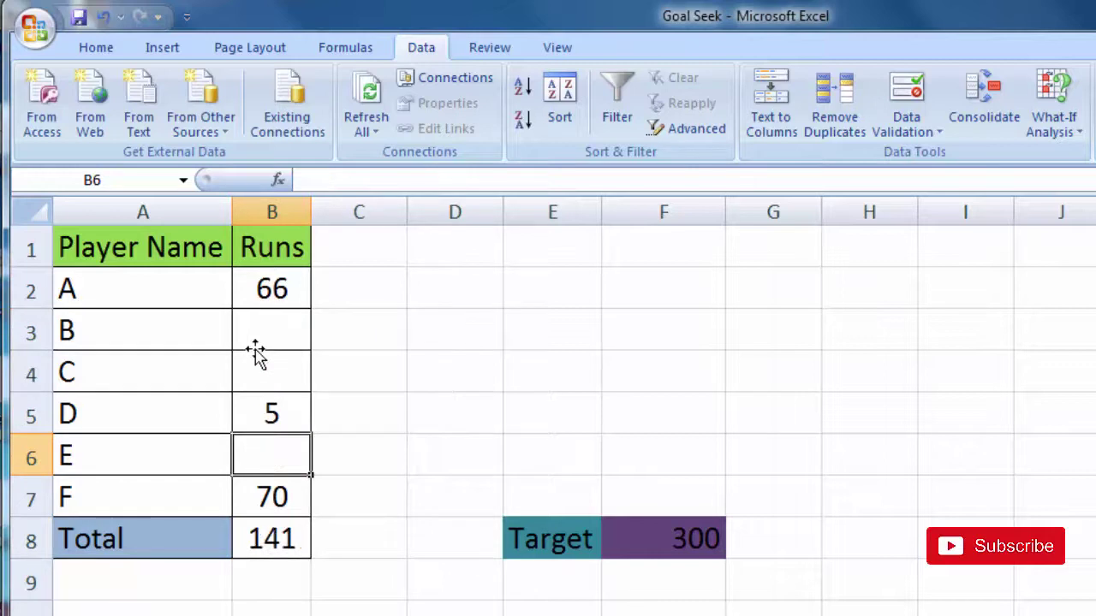
key("Down")
key("Up")
key("Up")
key("Up")
key("Down")
key("Down")
key("Down")
key("Down")
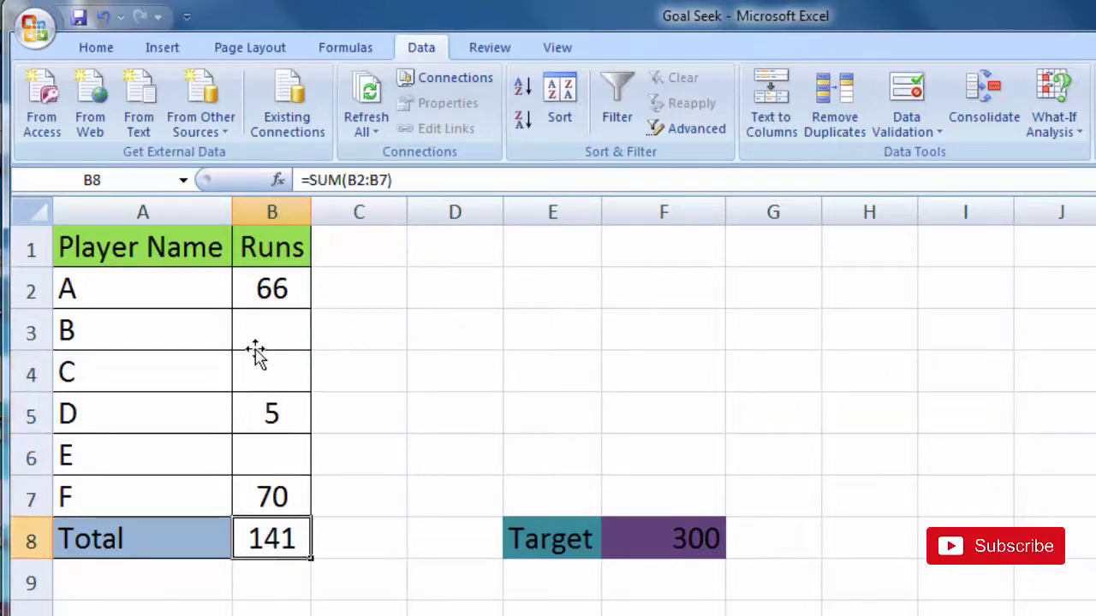
key("Right")
key("Right")
key("Right")
key("Right")
key("Left")
key("Left")
key("Left")
key("Left")
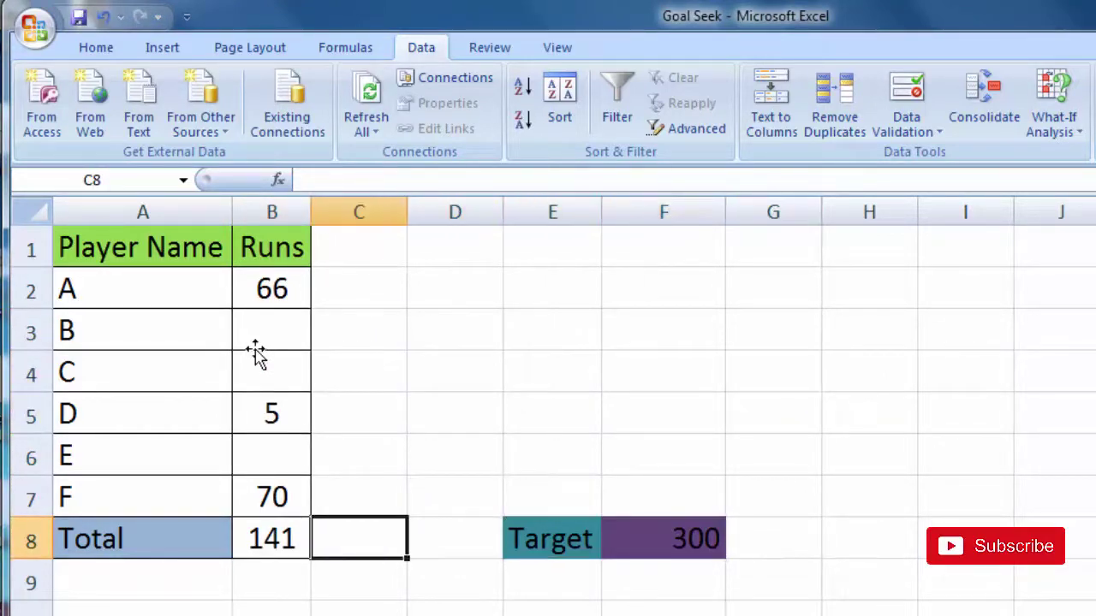
key("Left")
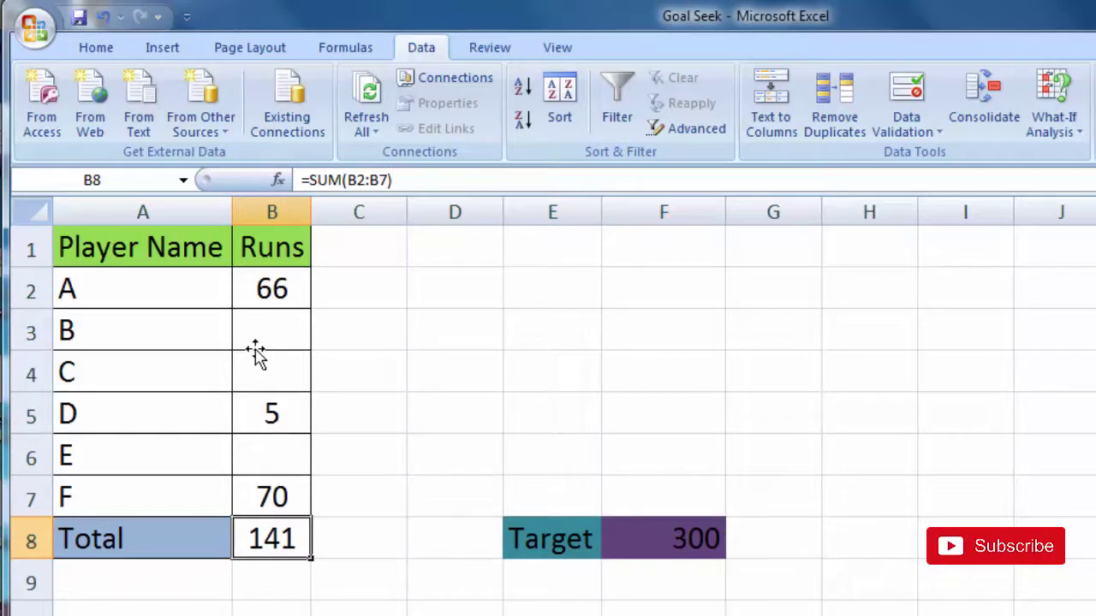
key("Up")
key("Up")
key("Up")
key("Up")
key("Up")
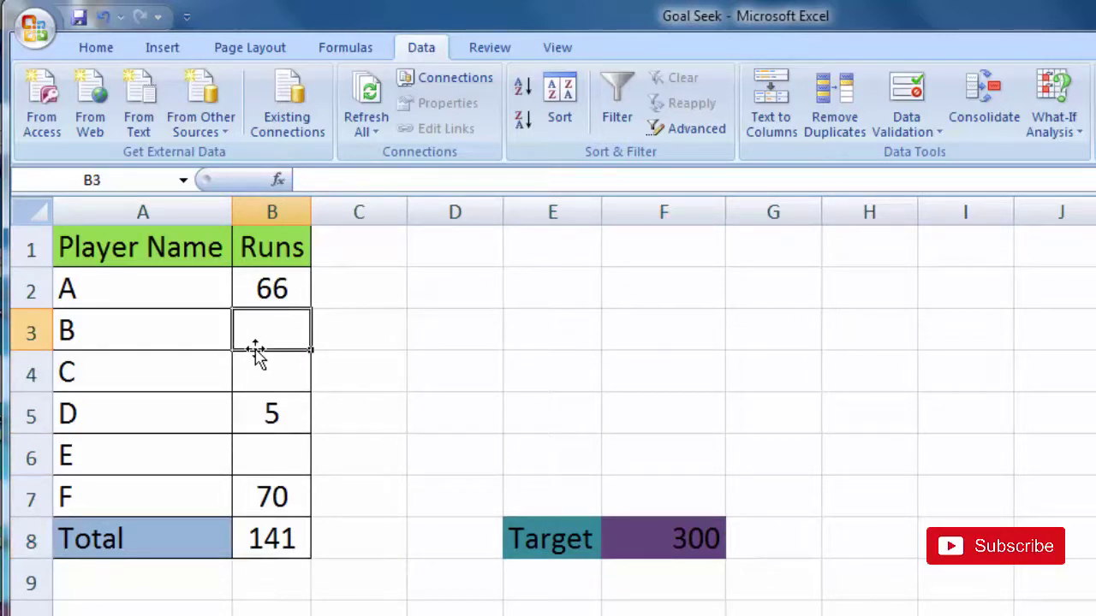
Enter 60 runs for B, 65 for C and 34 for E, bringing the Total to 300
type("60")
key("Return")
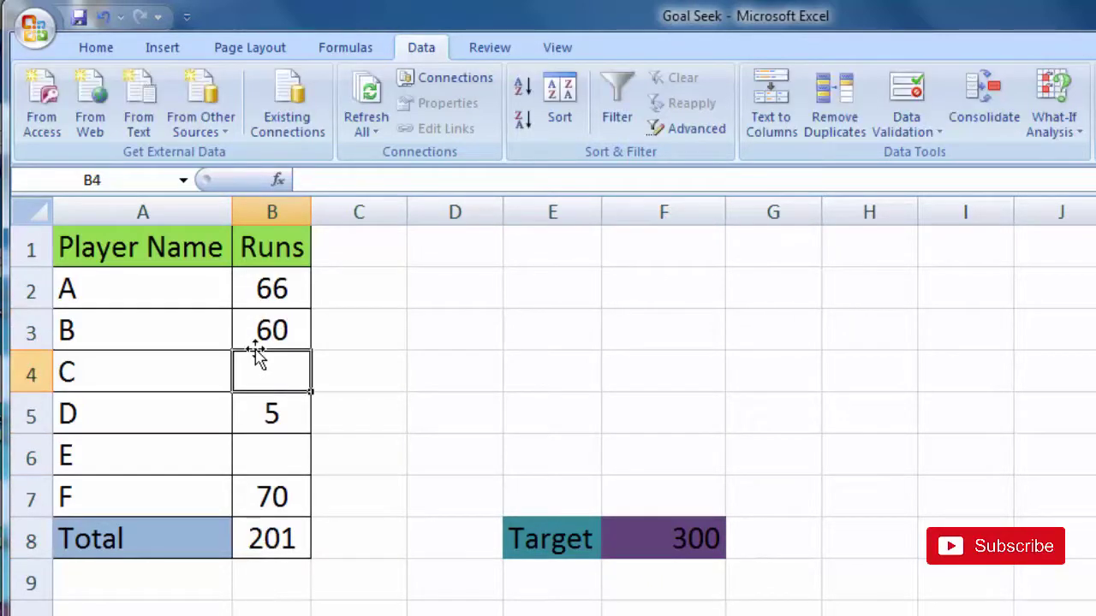
type("65")
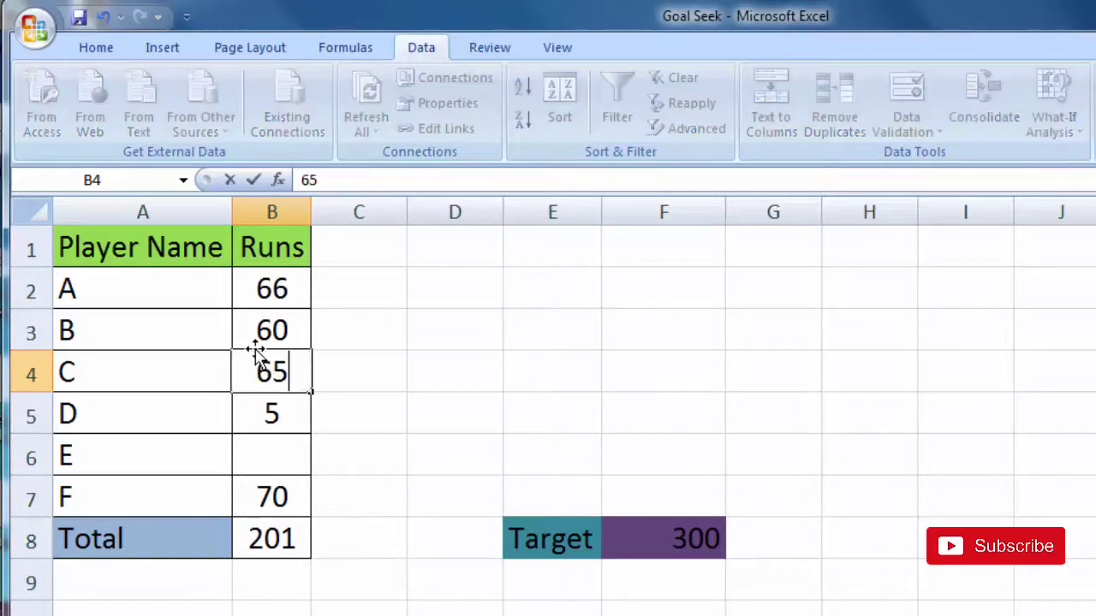
key("Return")
key("Down")
key("Down")
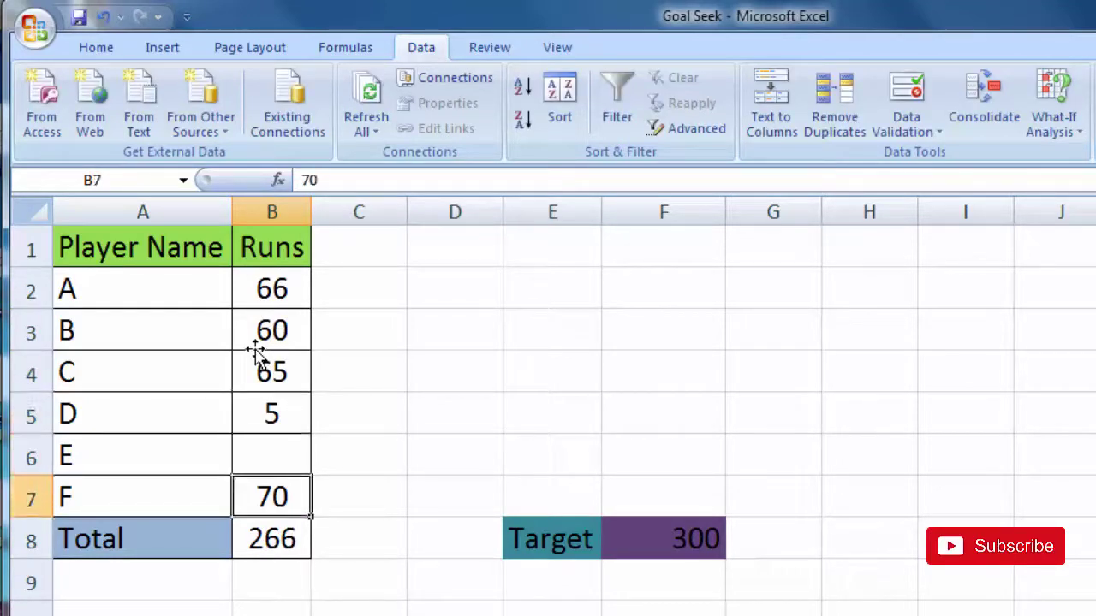
key("Up")
type("44")
key("Return")
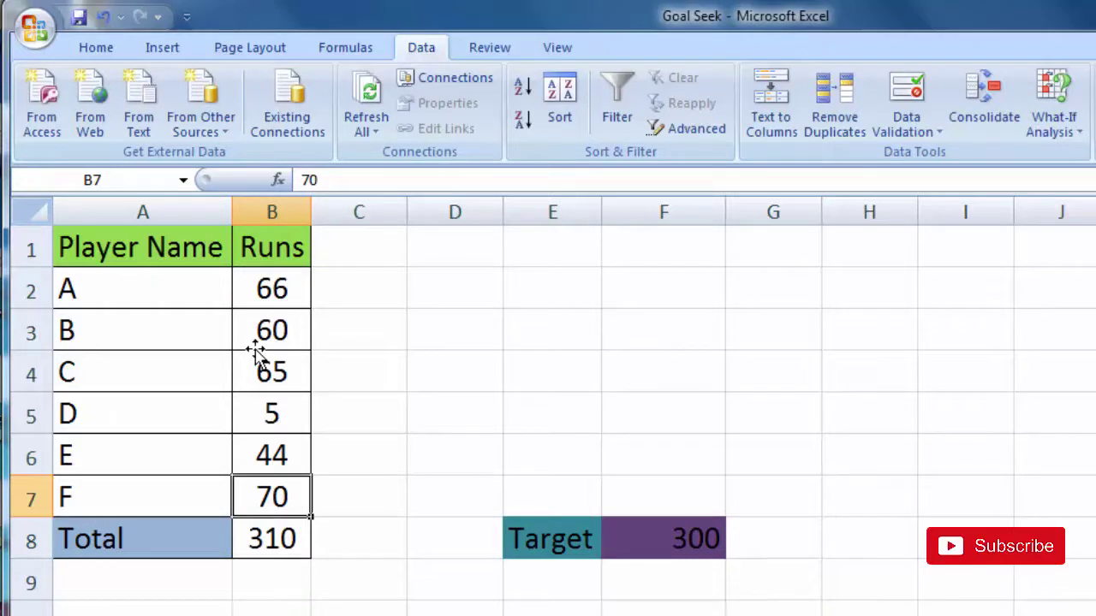
key("Up")
type("34")
key("Return")
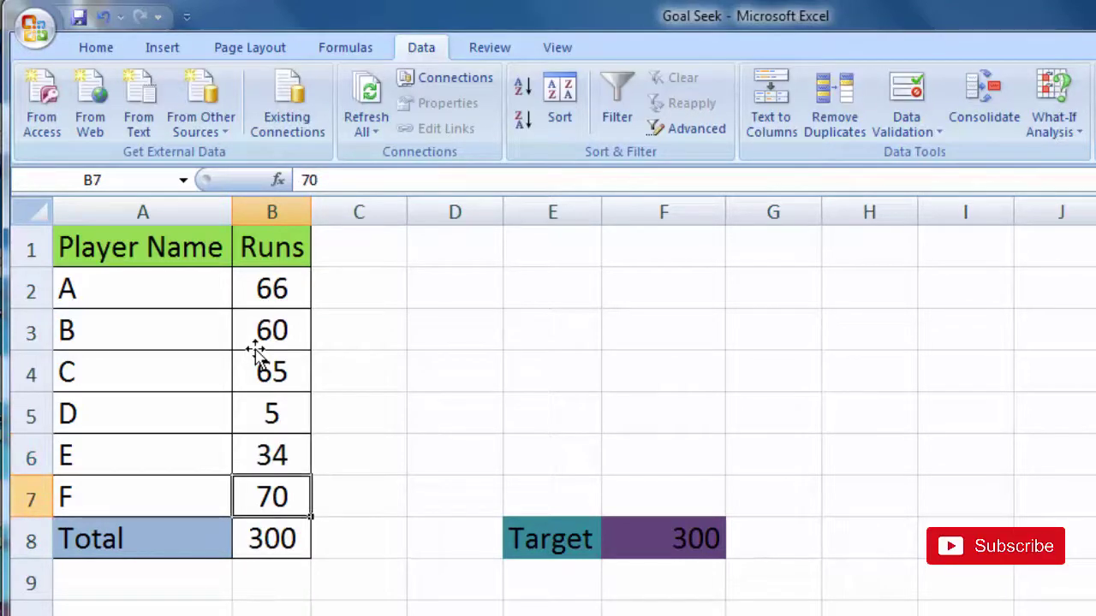
key("Down")
key("Down")
key("Up")
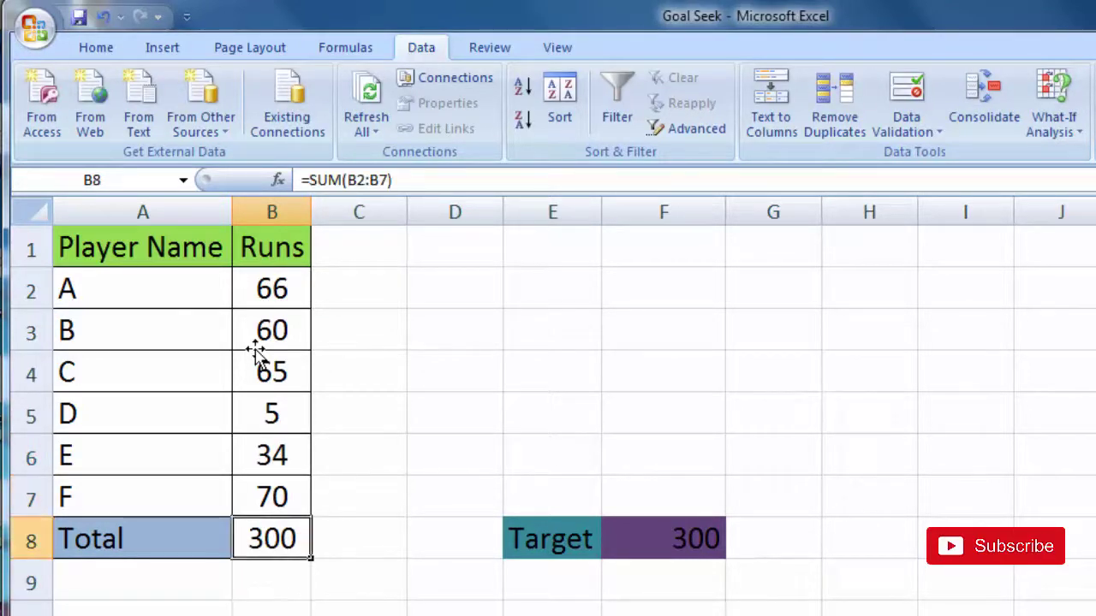
key("Up")
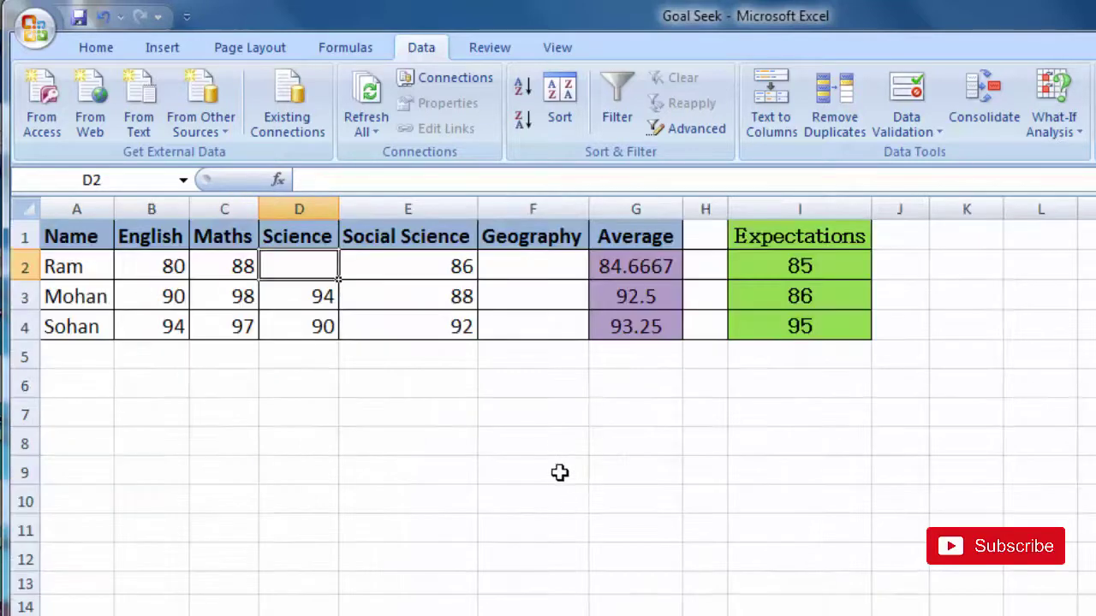
Check Ram's name, English and Maths marks, and his empty Science and Geography cells
left_click(371, 309)
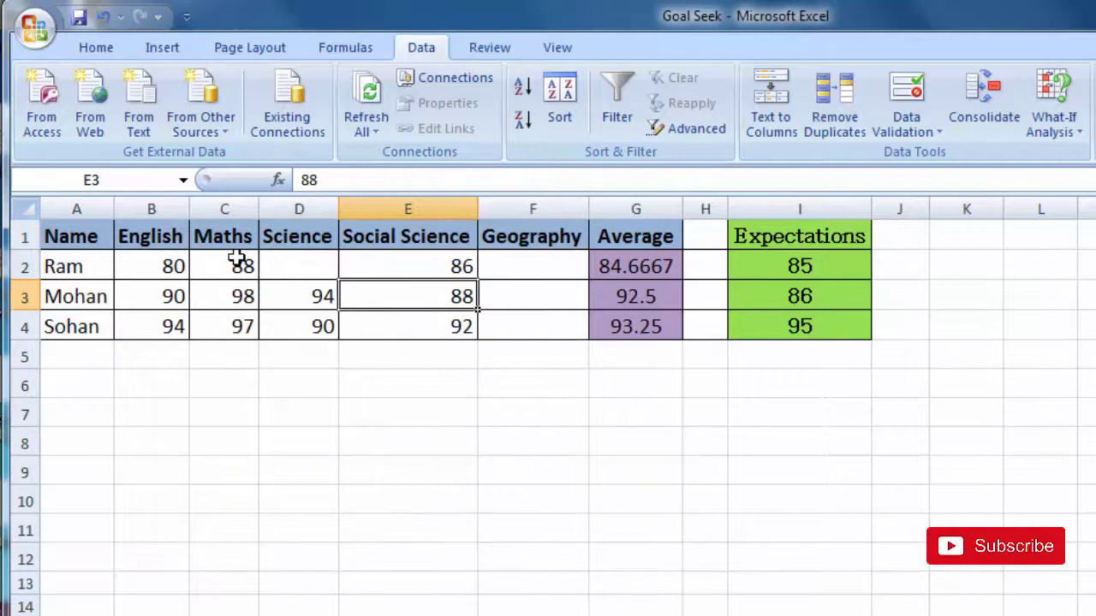
left_click(174, 258)
left_click(101, 266)
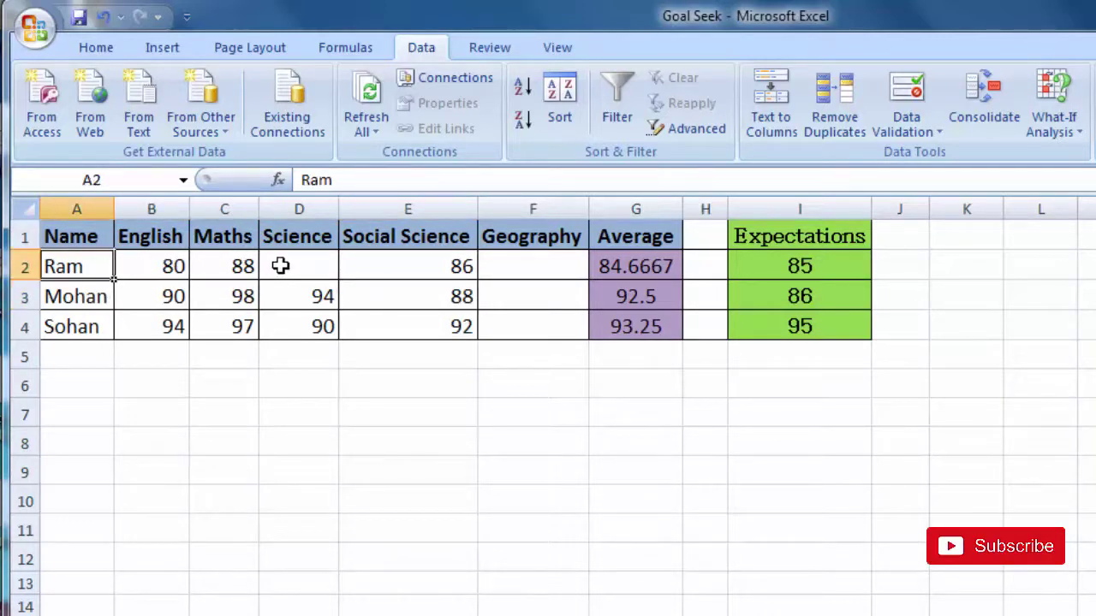
left_click(181, 267)
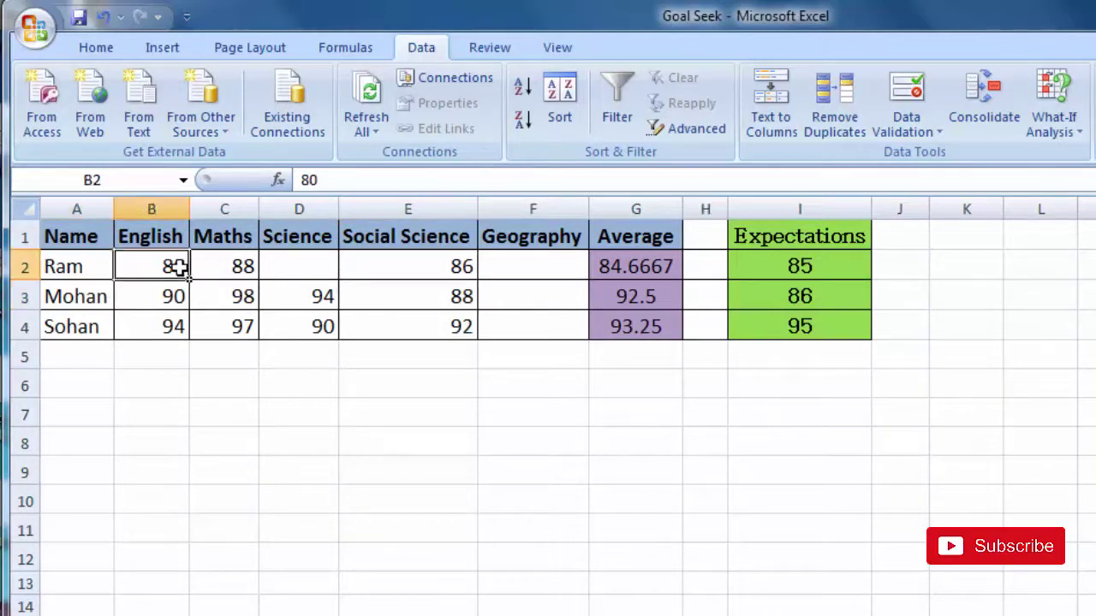
left_click(243, 267)
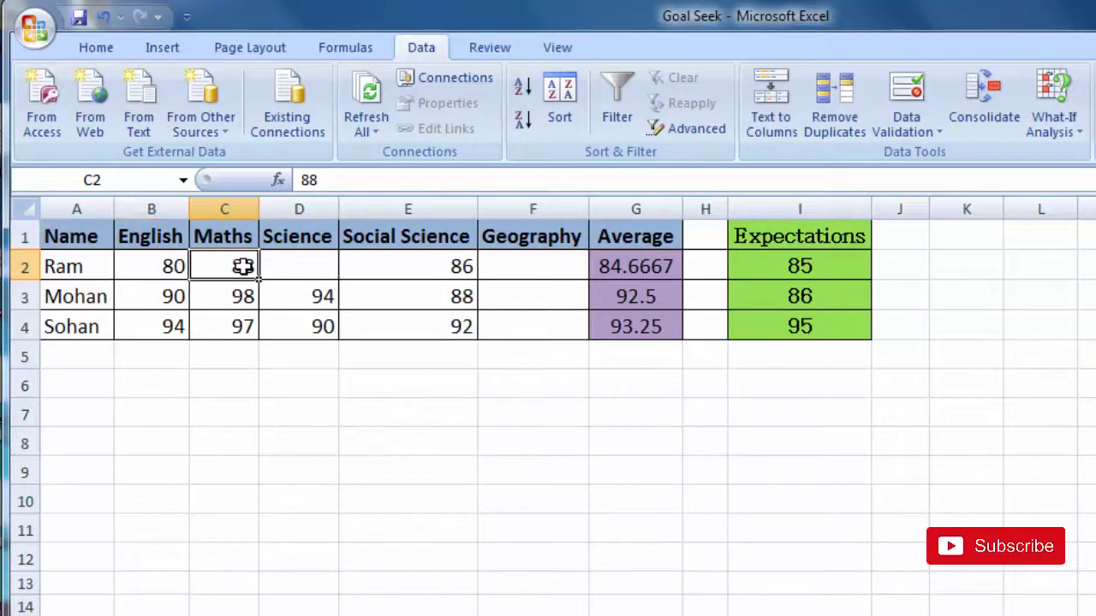
left_click(305, 264)
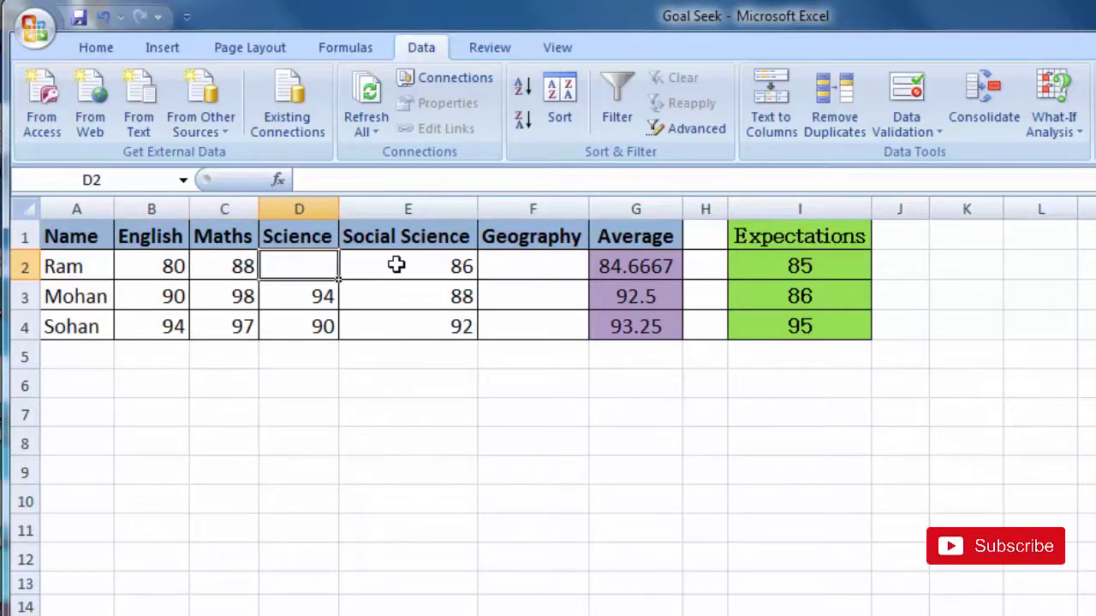
left_click(526, 266)
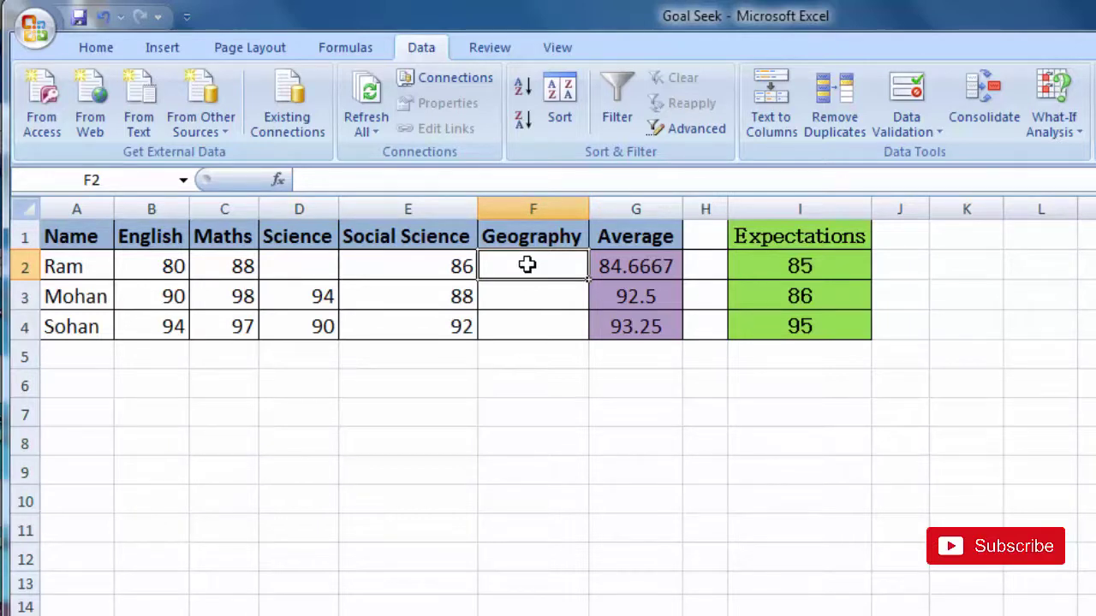
Check Ram's expected average of 85 against his blank Science D2 and Geography F2
left_click(830, 265)
left_click(554, 264)
left_click(294, 257)
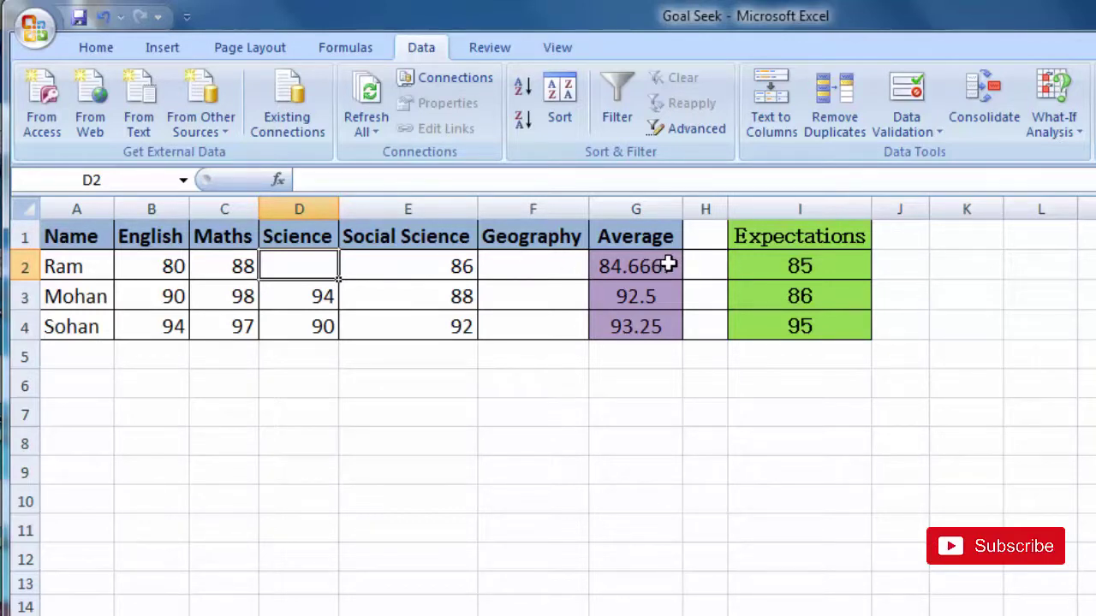
left_click(528, 275)
left_click(312, 276)
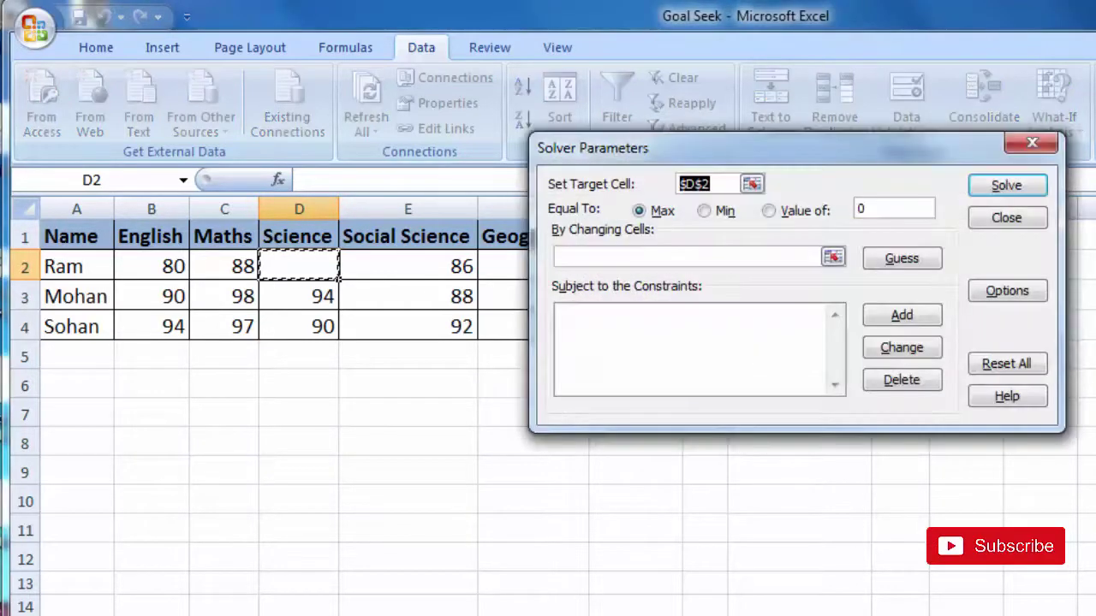
Restart Solver with Ram's Average in G2 as the target, set to a Value of 85
left_click_drag(807, 147, 1095, 147)
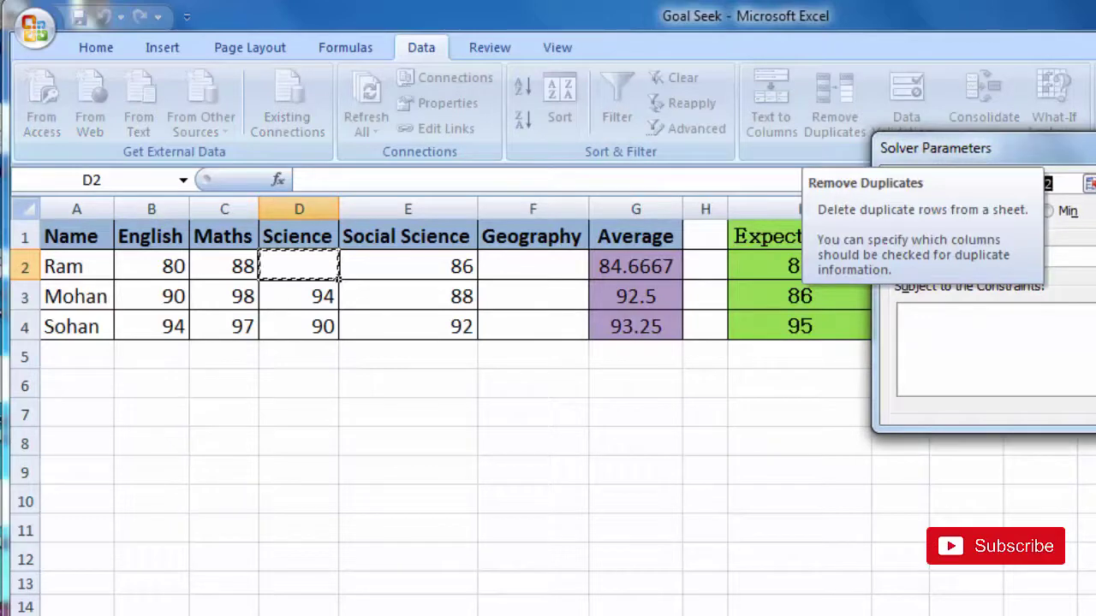
key("Escape")
left_click(667, 268)
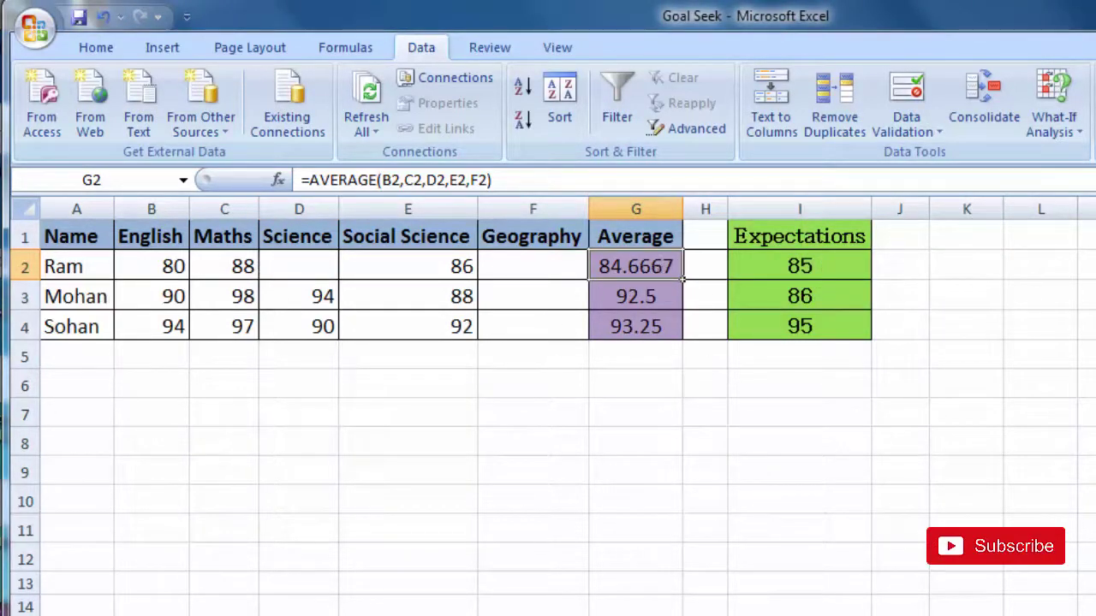
key("alt+t")
key("v")
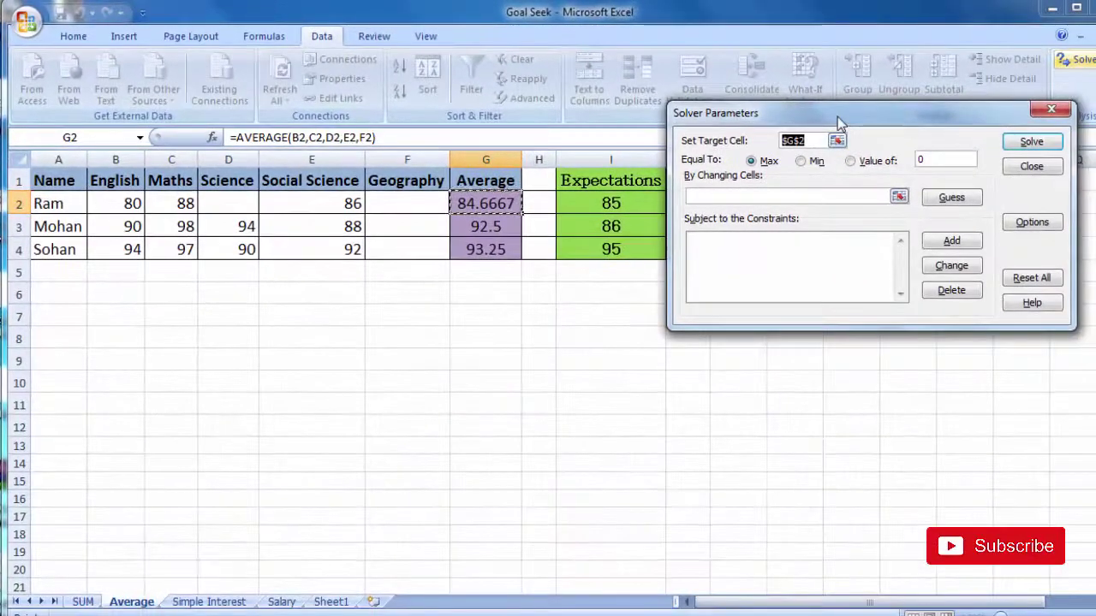
left_click_drag(837, 116, 799, 120)
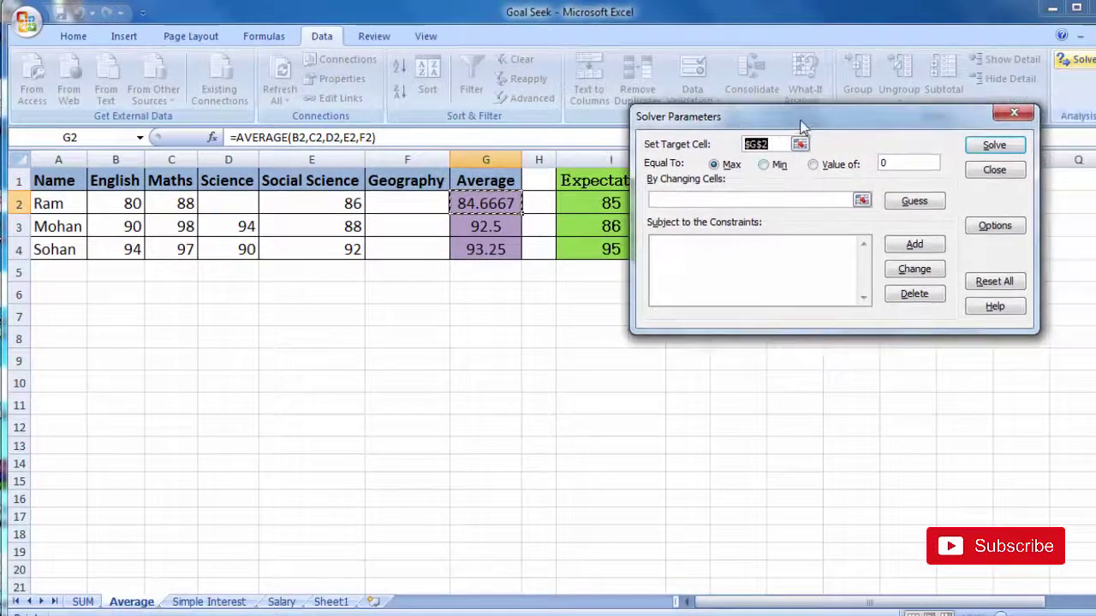
left_click(811, 166)
left_click_drag(885, 124, 950, 136)
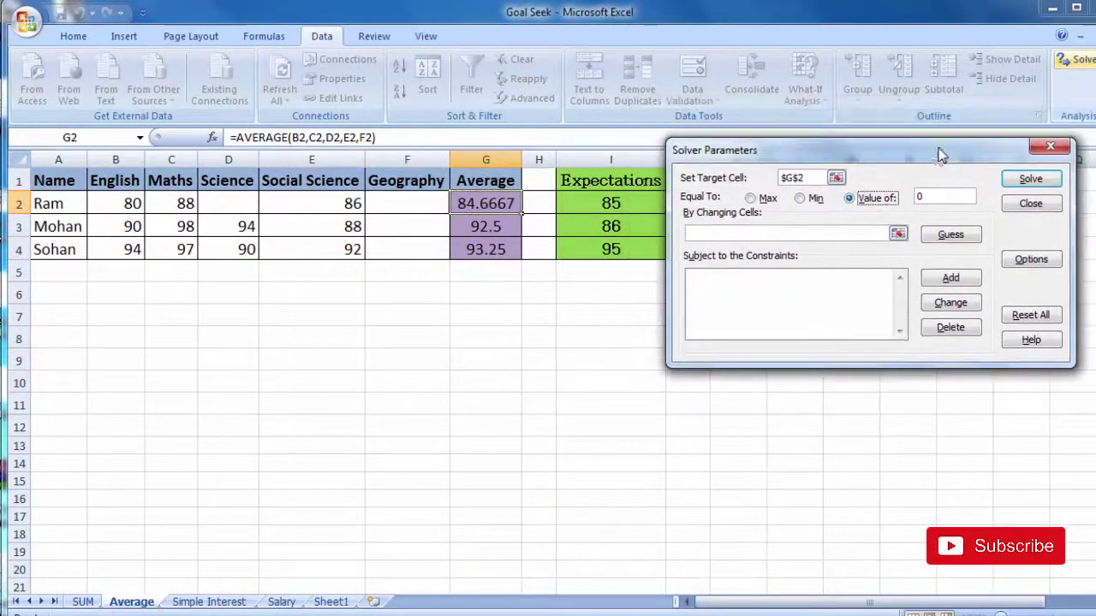
key("Tab")
type("85")
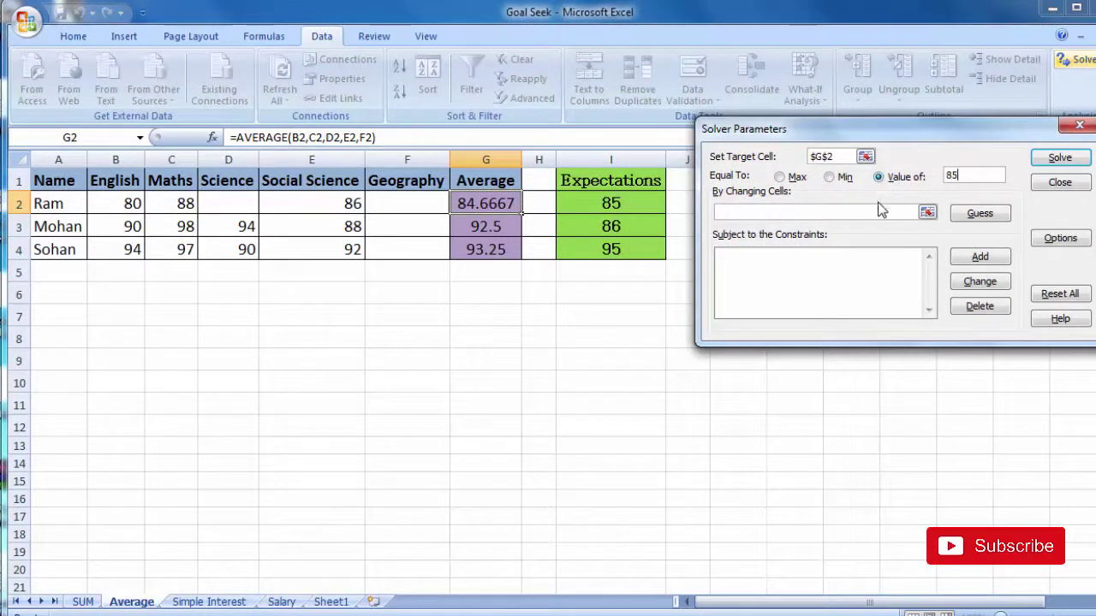
Set changing cells D2 and F2, then solve and keep the solution
left_click(882, 212)
left_click(231, 198)
type(",")
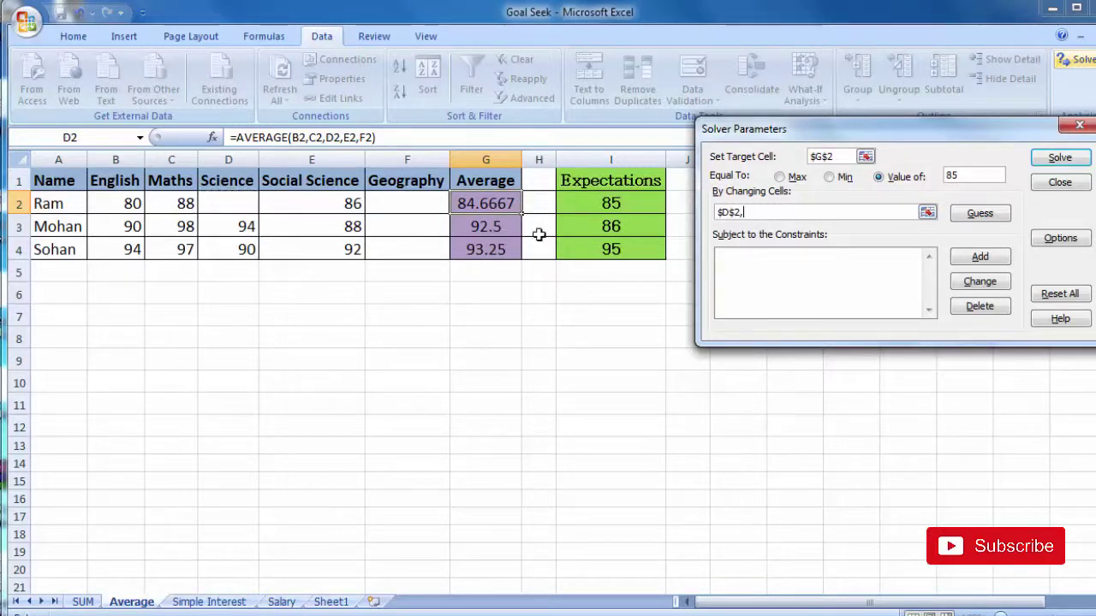
left_click(435, 201)
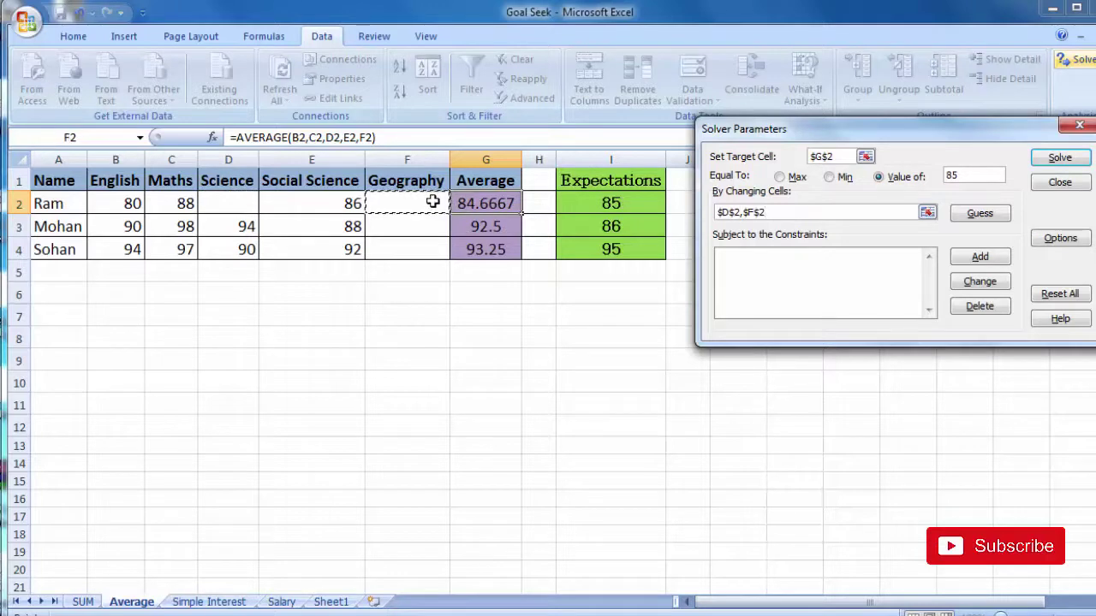
left_click(760, 270)
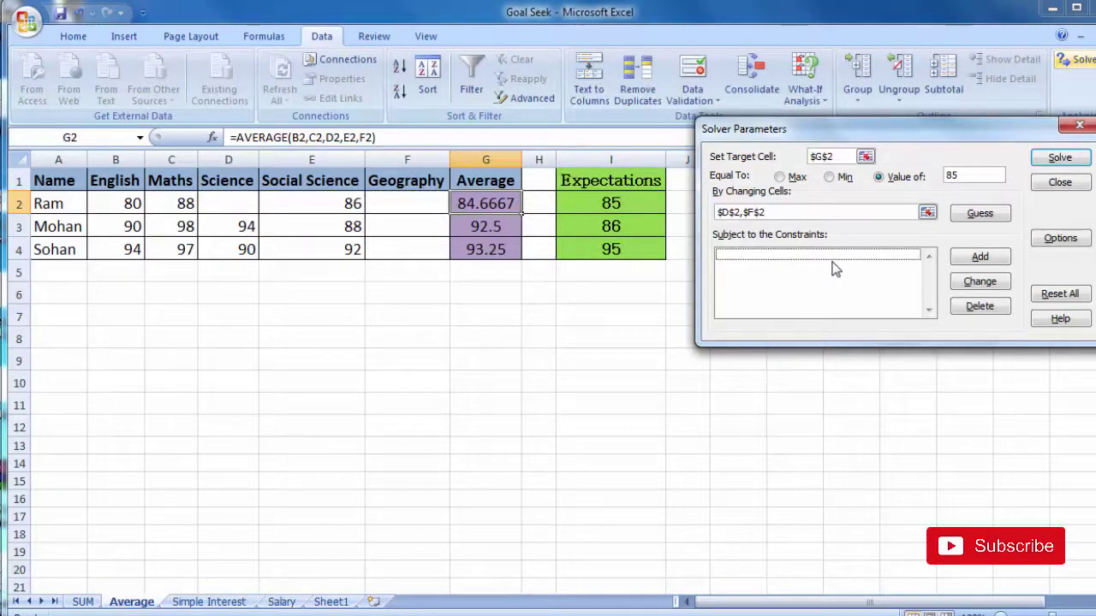
left_click(1062, 157)
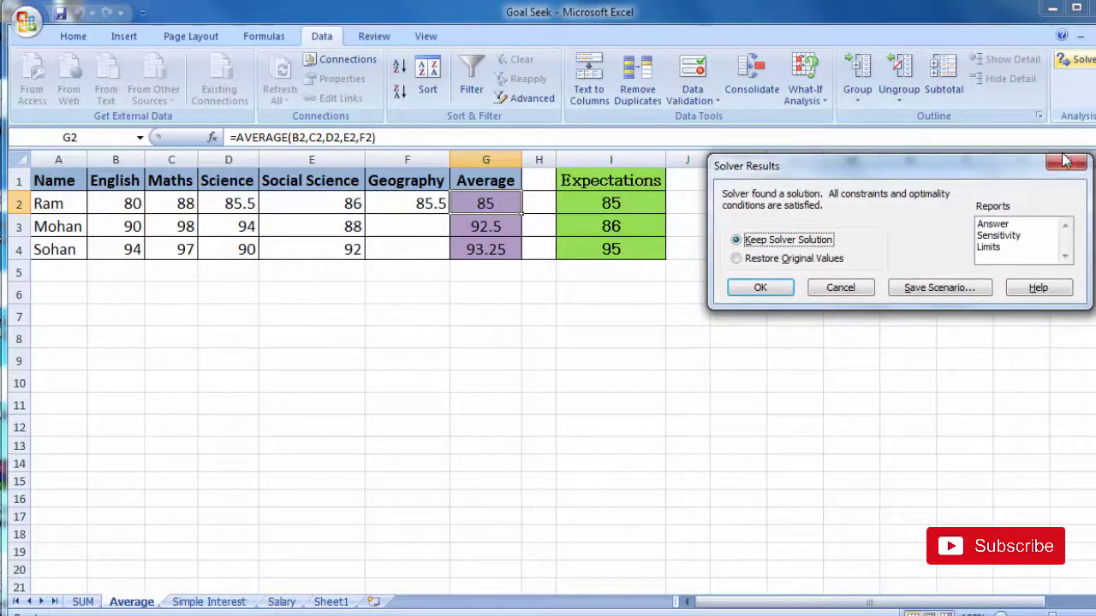
left_click(760, 288)
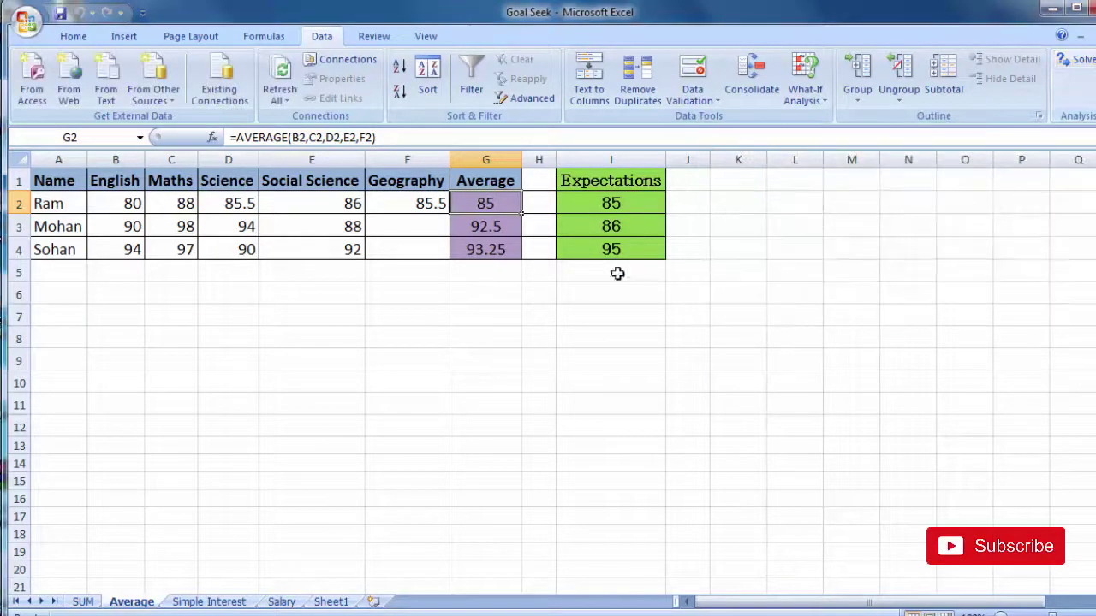
Inspect the solved 85.5 Science and Geography marks, then clear F2
left_click(222, 212)
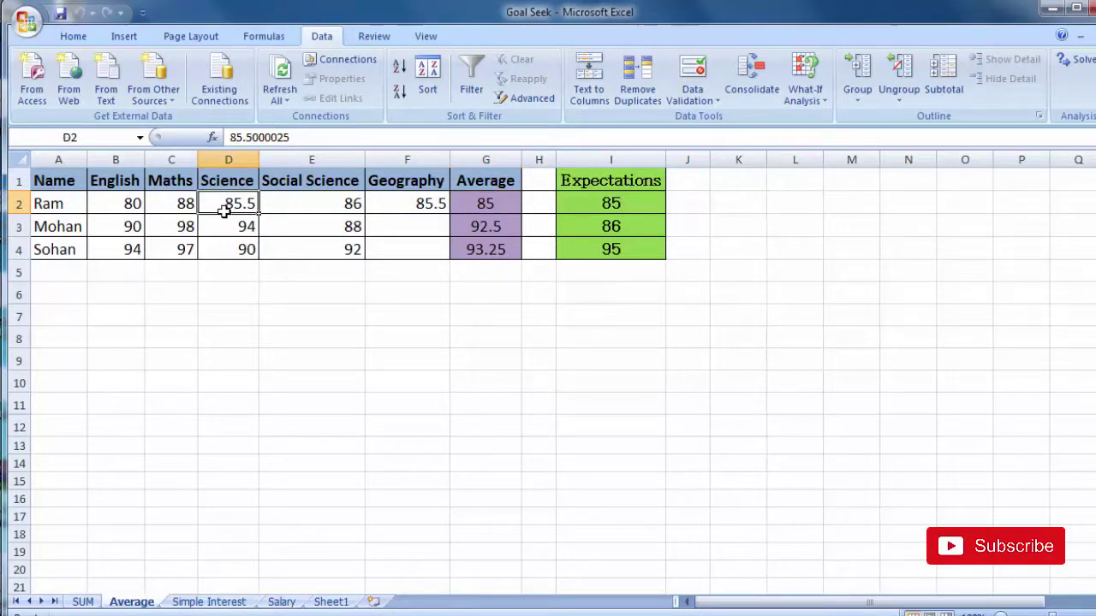
left_click(431, 206)
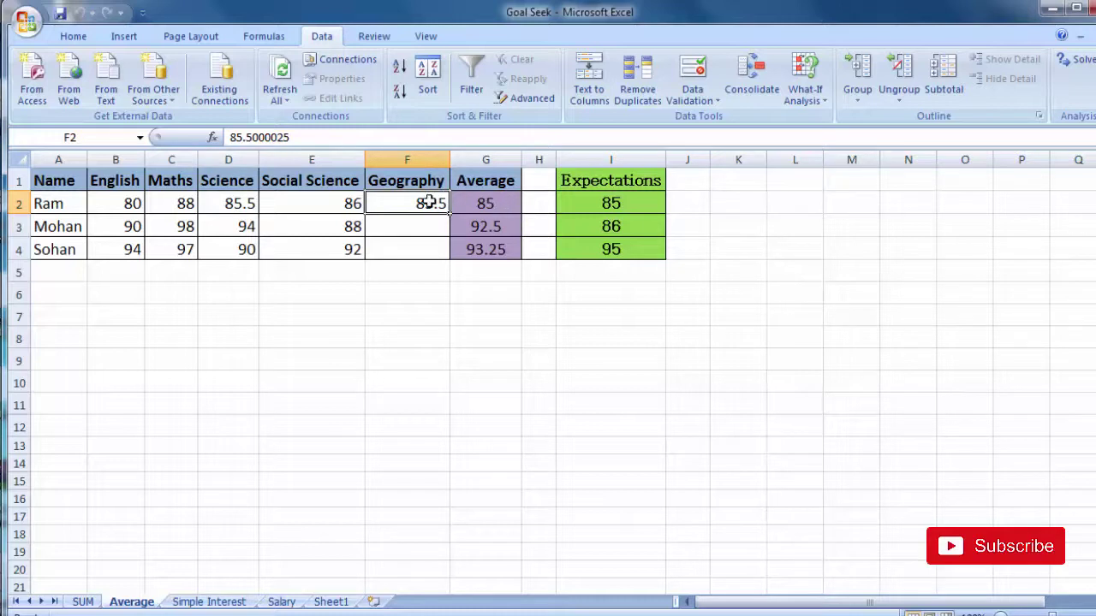
key("Delete")
Clear the solved Science mark in D2, leaving Geography F2 empty as well
left_click(233, 205)
key("Delete")
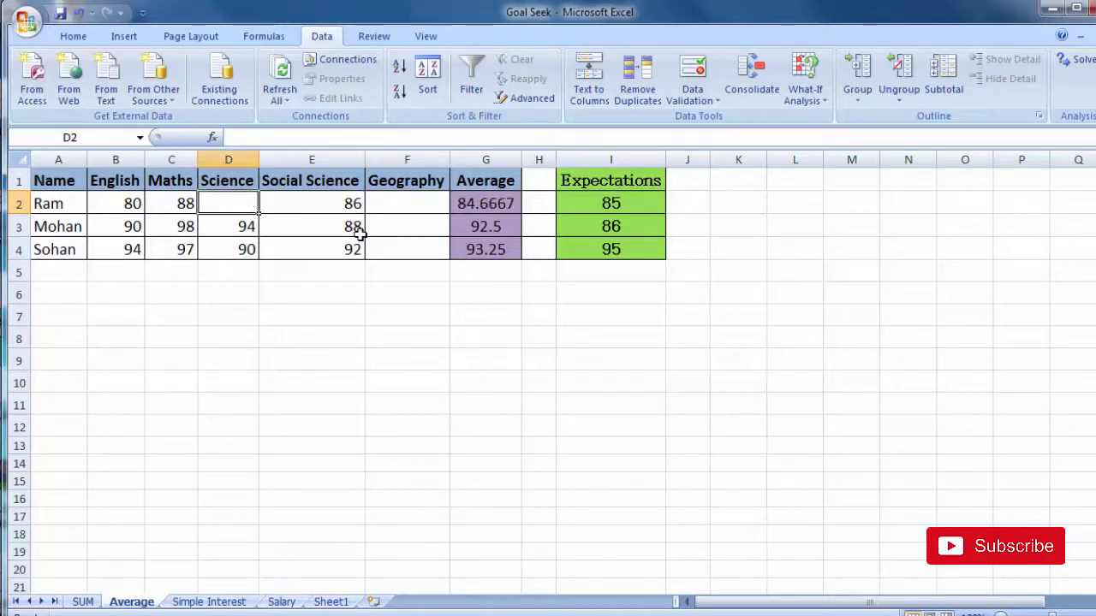
left_click_drag(363, 268, 409, 272)
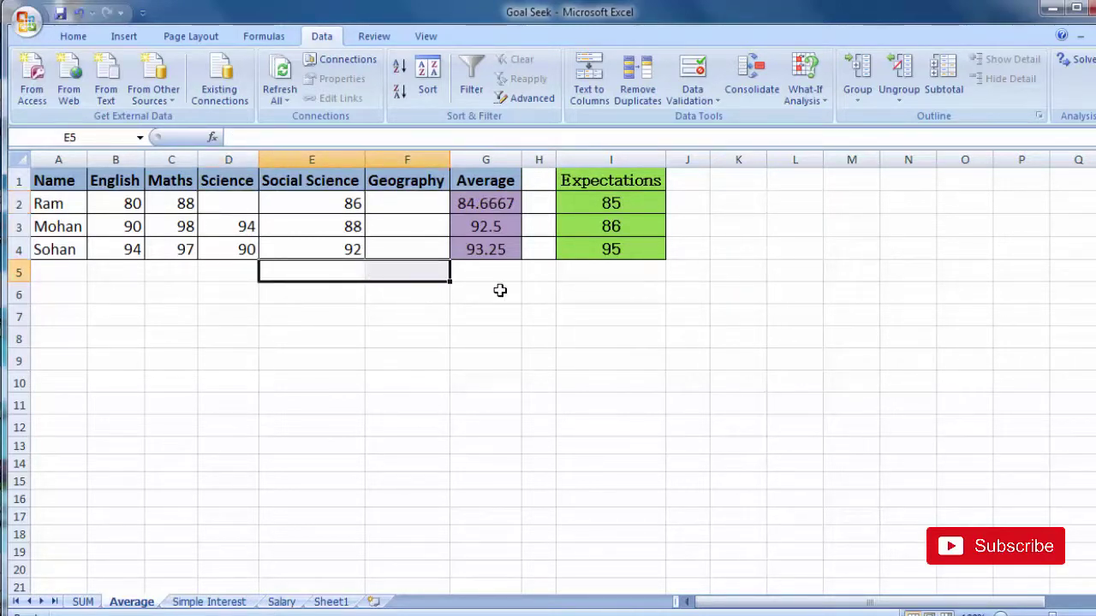
left_click(405, 212)
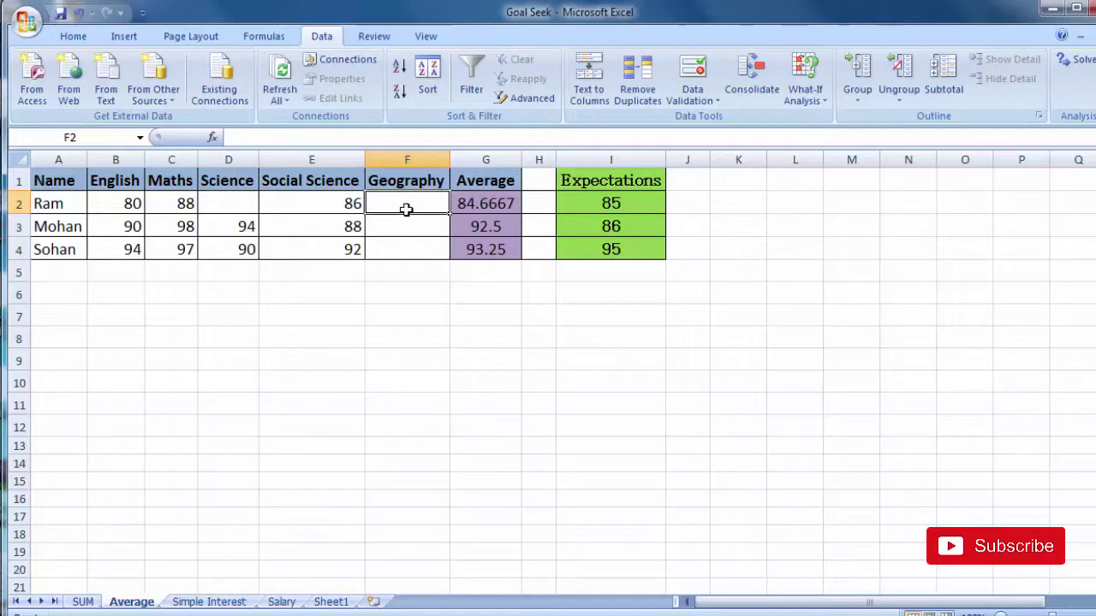
Clear Ram's Maths mark in C2 and Social Science mark in E2
left_click(188, 209)
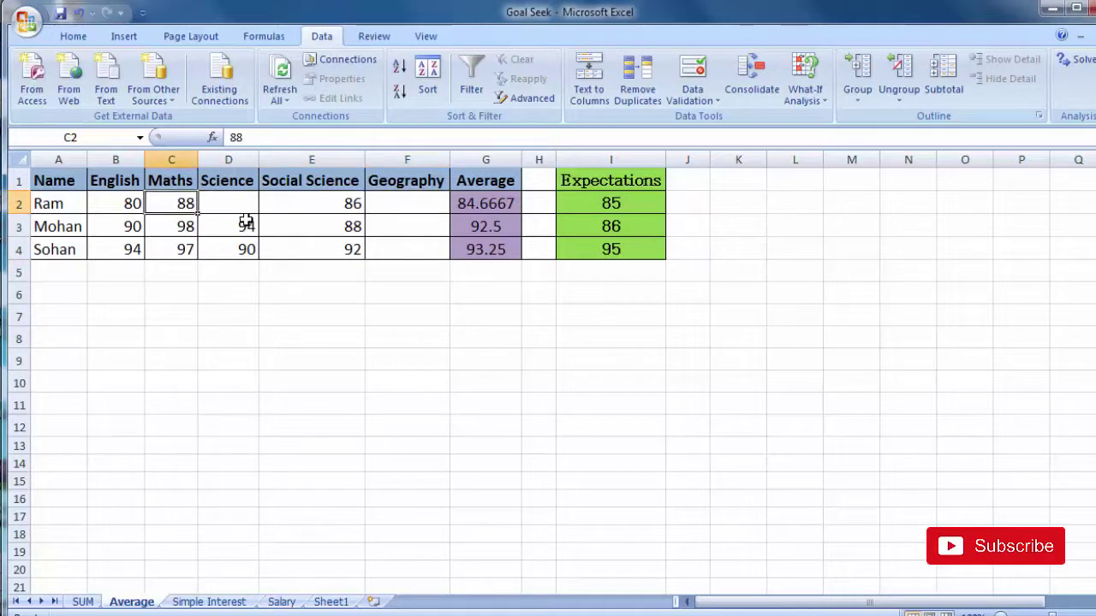
key("Delete")
left_click(350, 226)
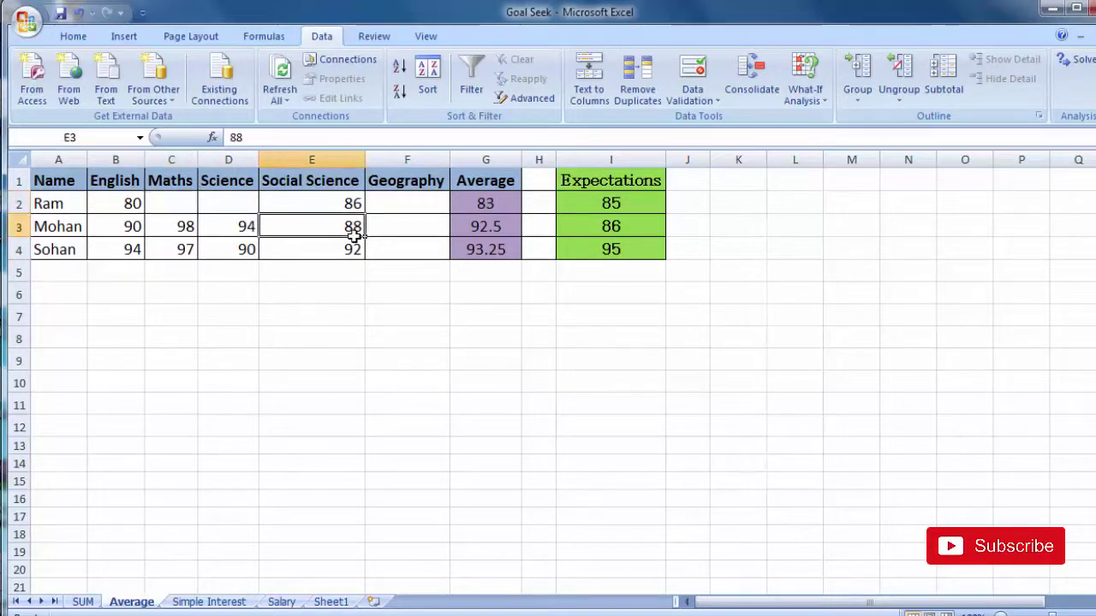
left_click(355, 206)
key("Delete")
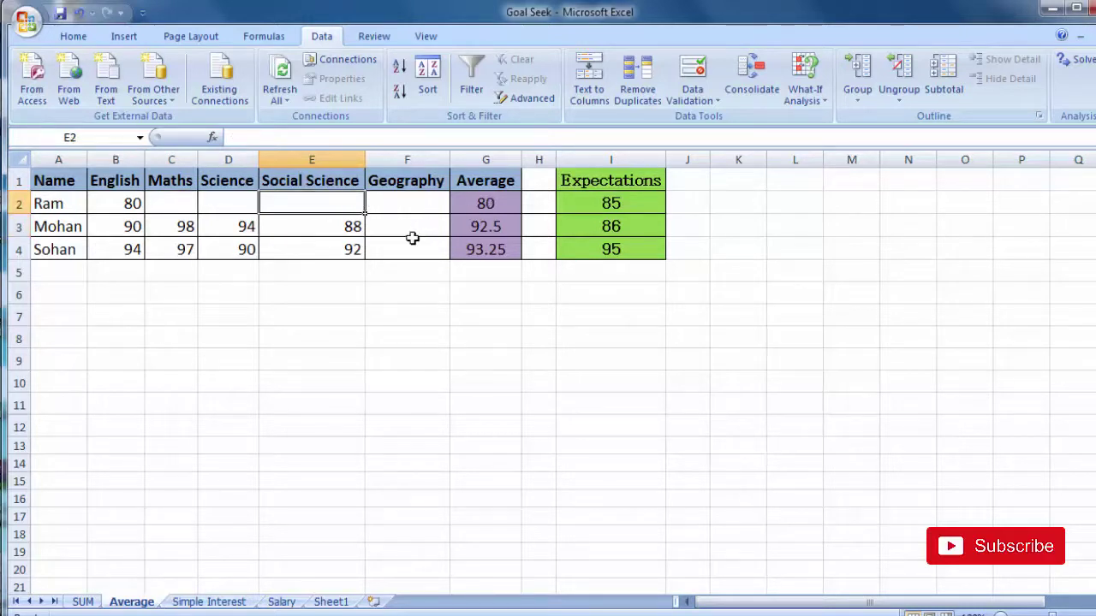
left_click(414, 240)
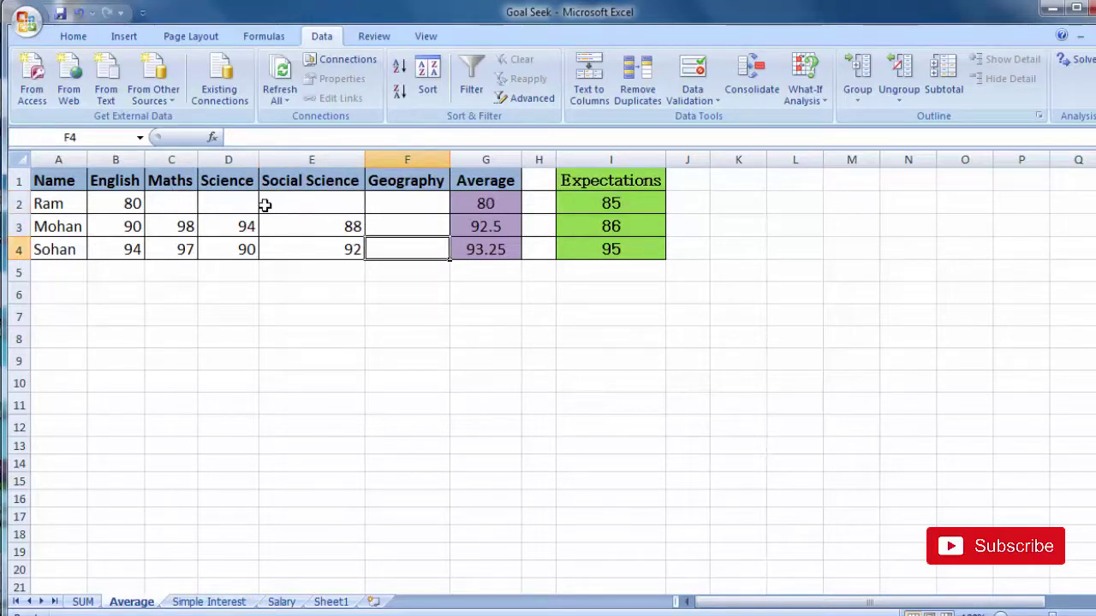
Point out Ram's blank Maths, Science, Social Science and Geography cells beside English 80
double_click(182, 205)
left_click(386, 203)
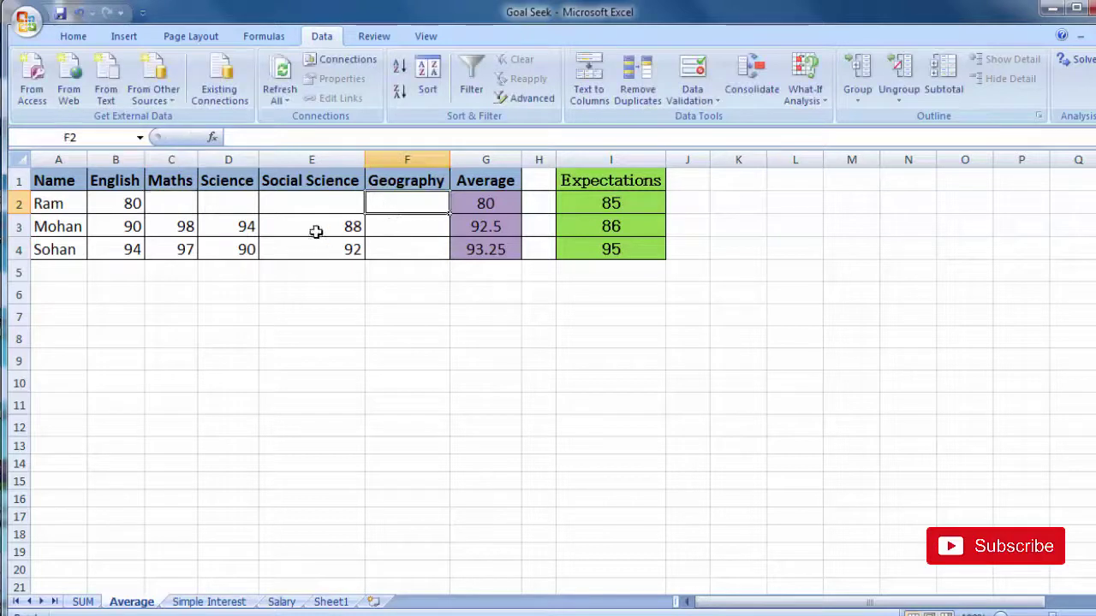
left_click(318, 232)
left_click(307, 200)
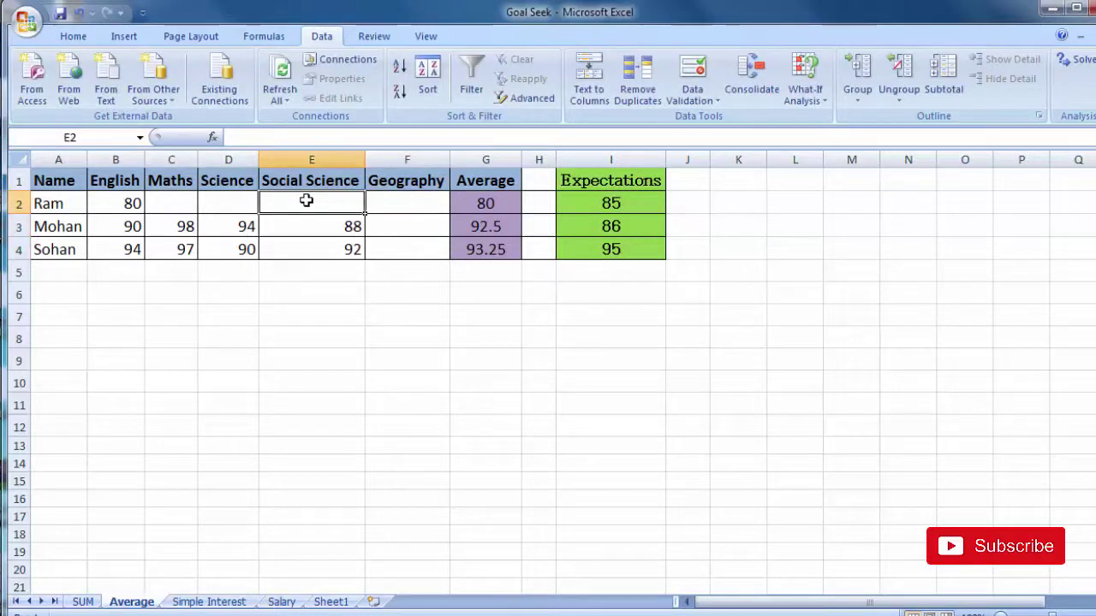
left_click(377, 204)
left_click(179, 195)
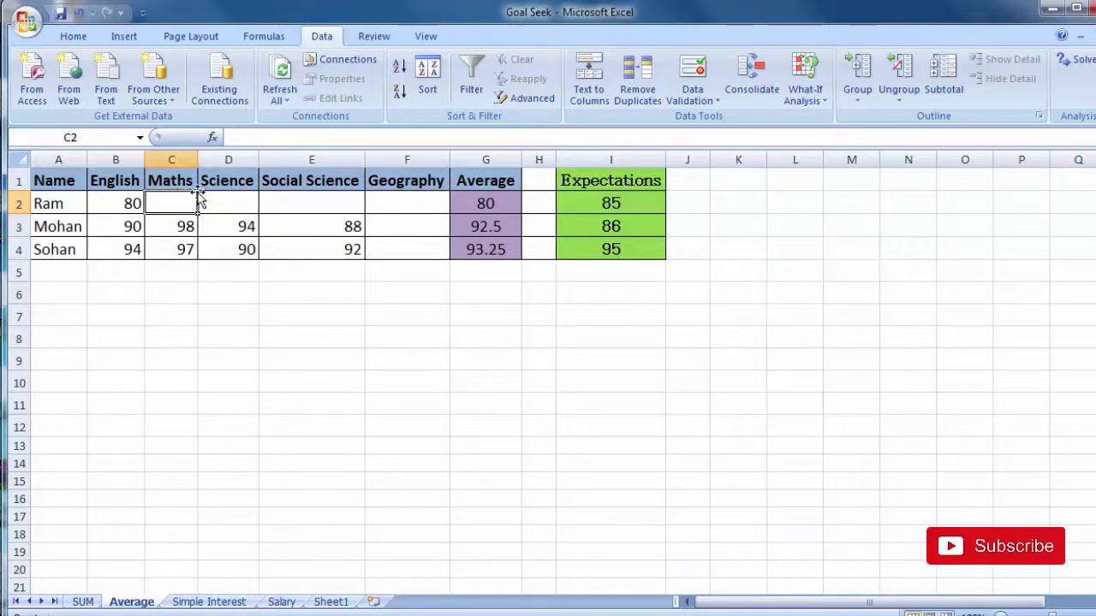
left_click(244, 210)
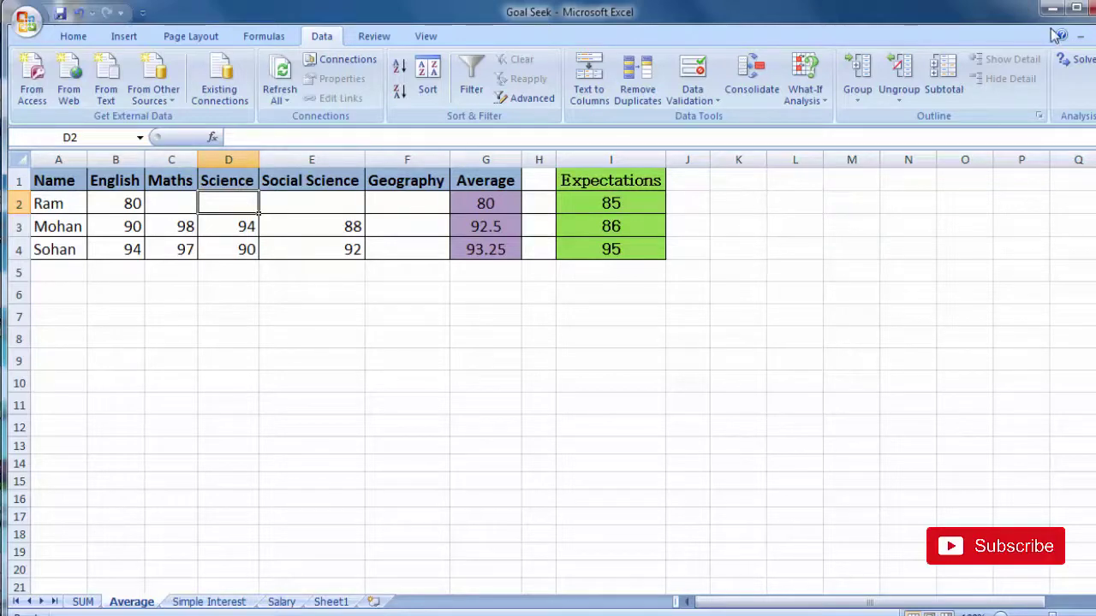
Open Solver with Ram's Average $G$2 as the target, set to a value of 85
left_click(1074, 59)
left_click_drag(848, 135, 803, 113)
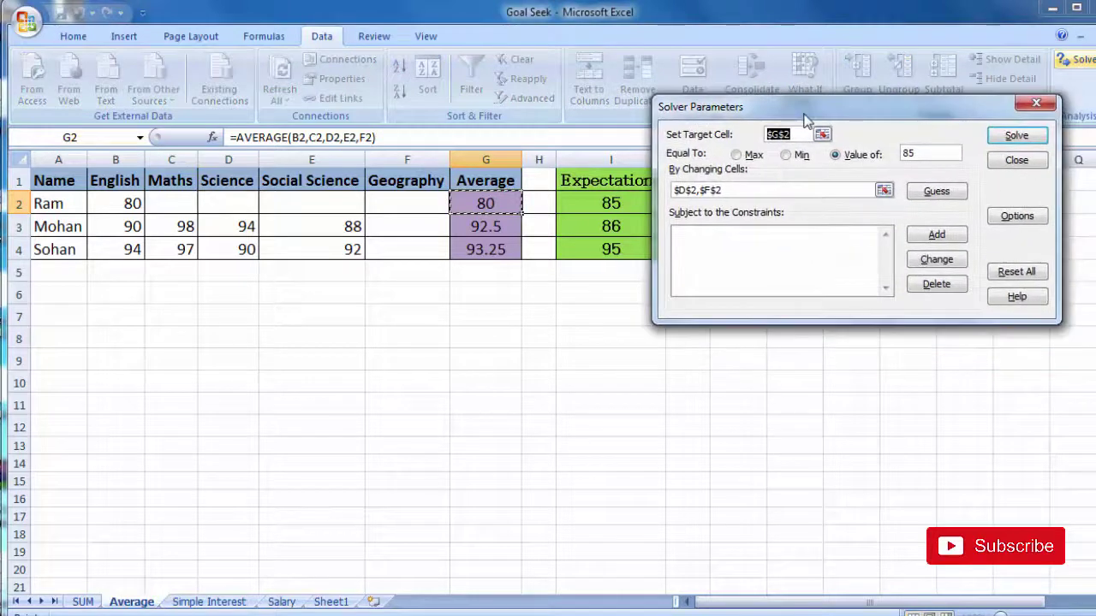
left_click(831, 193)
left_click(611, 203)
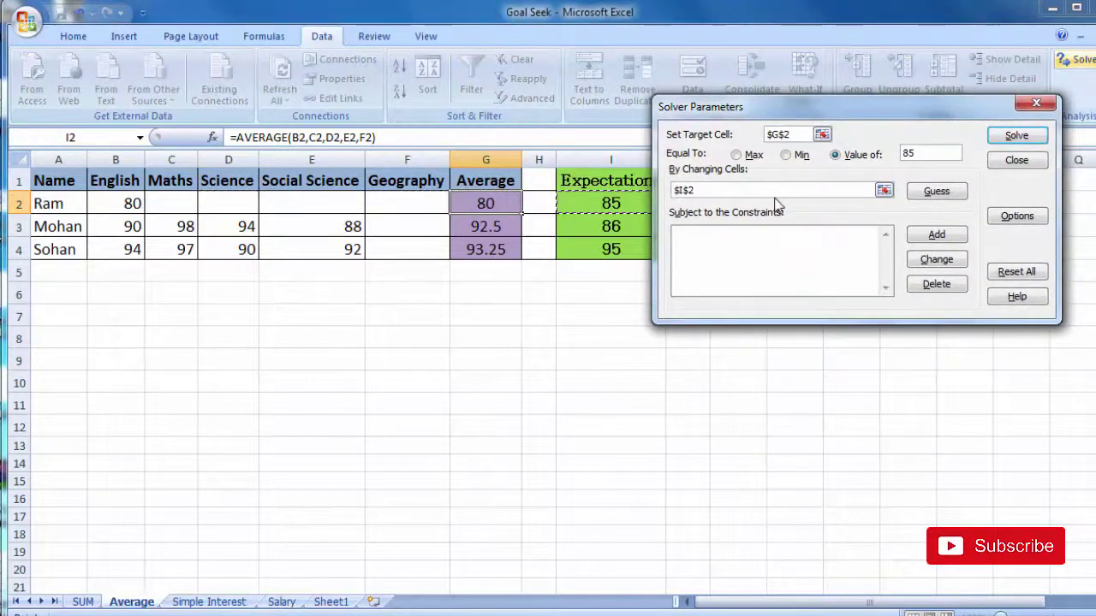
left_click_drag(809, 134, 752, 146)
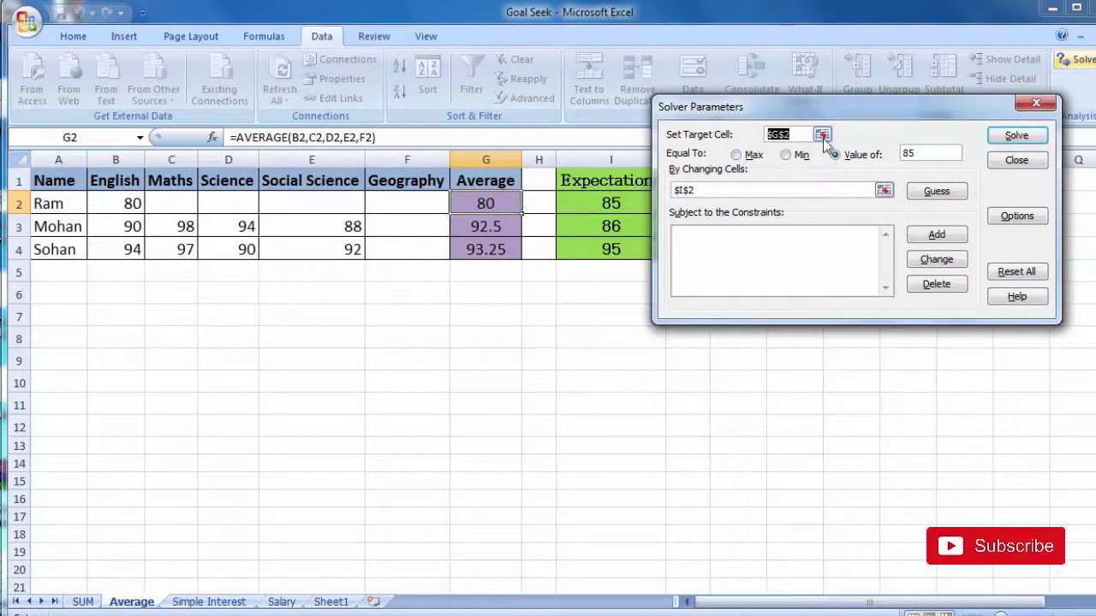
left_click(504, 202)
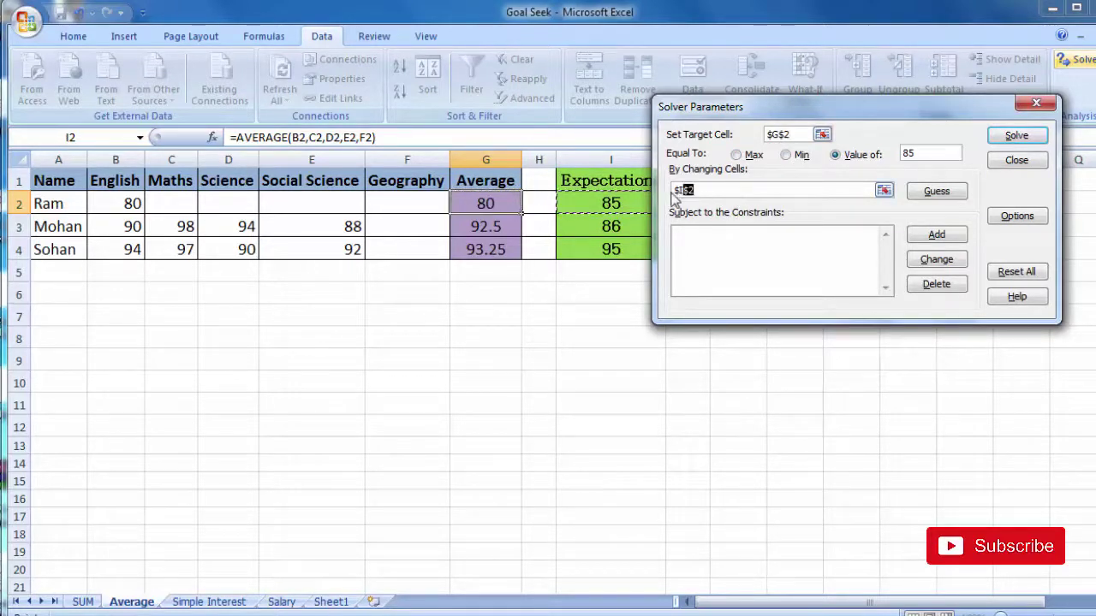
Replace the wrong I2 changing cell with $C$2, $D$2, $E$2 and $F$2, and start a constraint
left_click_drag(735, 192, 671, 190)
key("BackSpace")
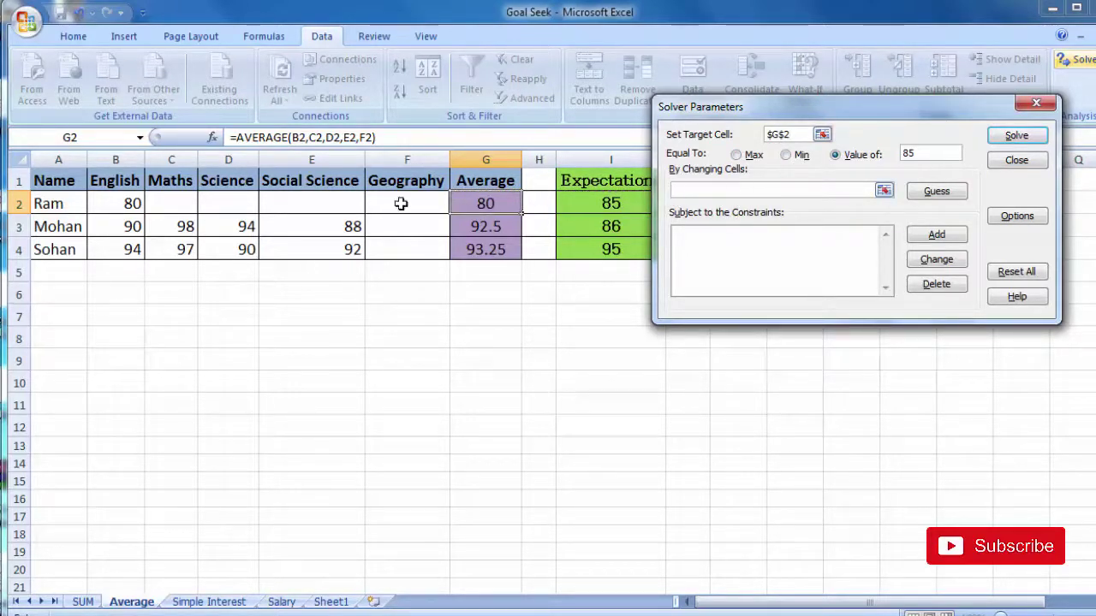
left_click(173, 203)
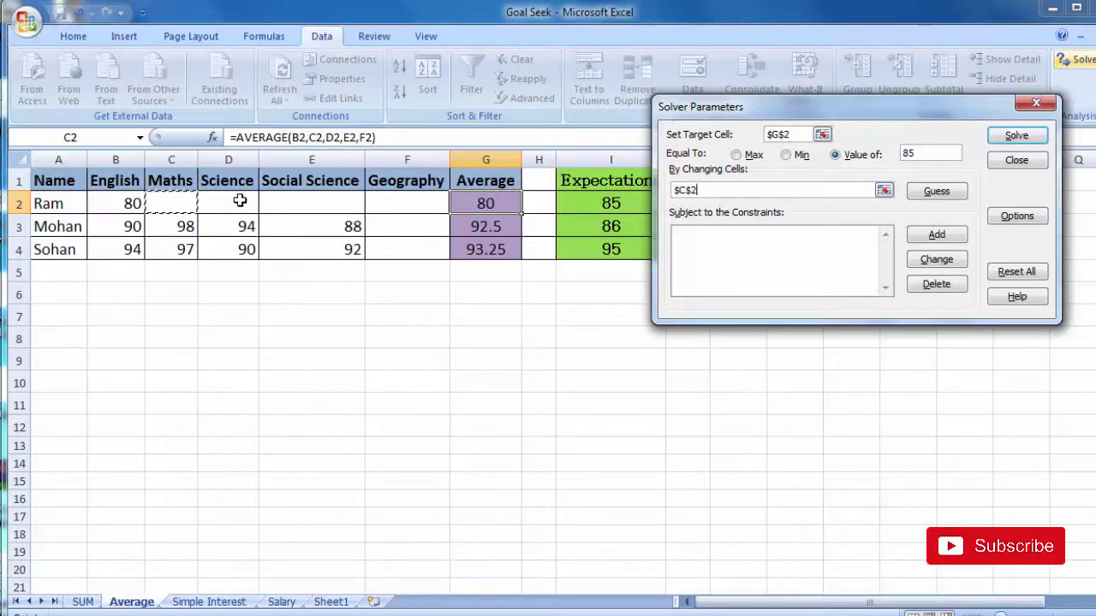
left_click(240, 200, "ctrl")
left_click(305, 201, "ctrl")
left_click(399, 200, "ctrl")
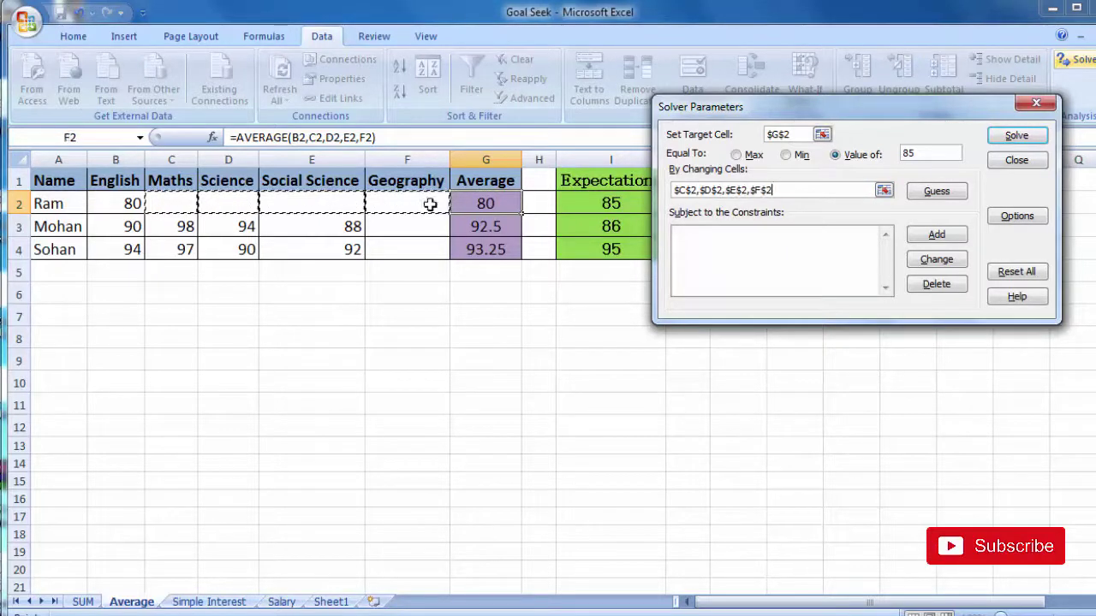
left_click(873, 230)
left_click(937, 235)
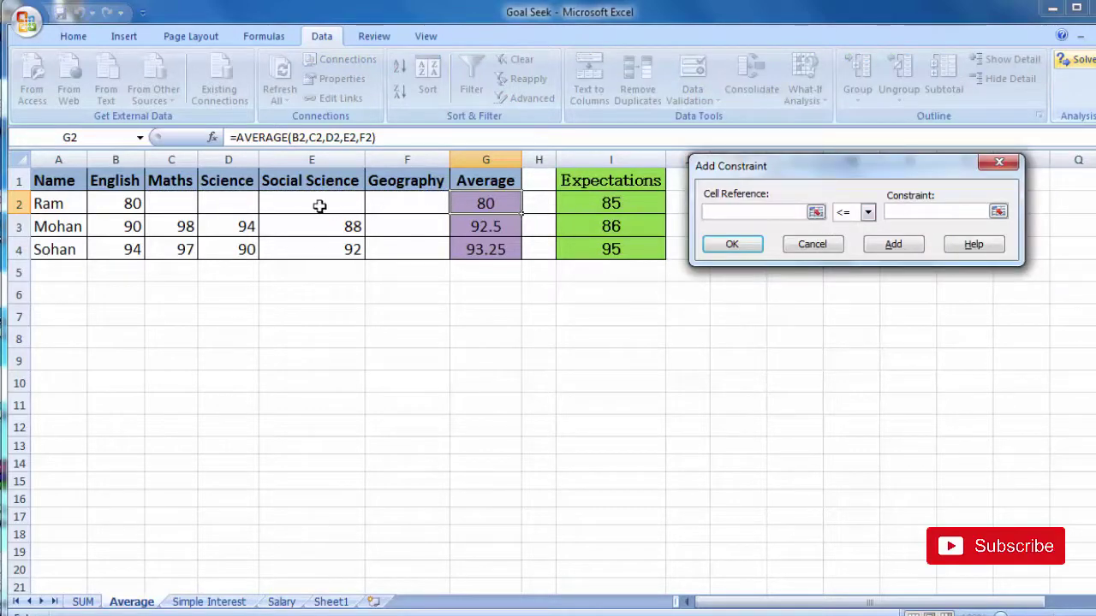
Add constraints $C$2 <= 100, $D$2 <= 95 and $E$2 <= 80
left_click(182, 203)
type("100")
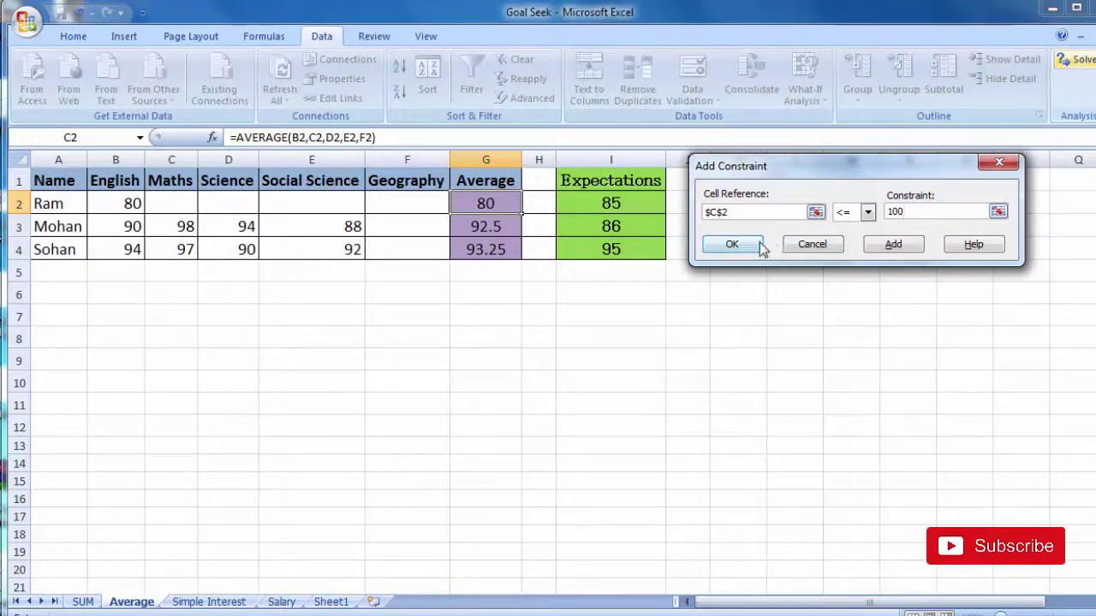
left_click(907, 247)
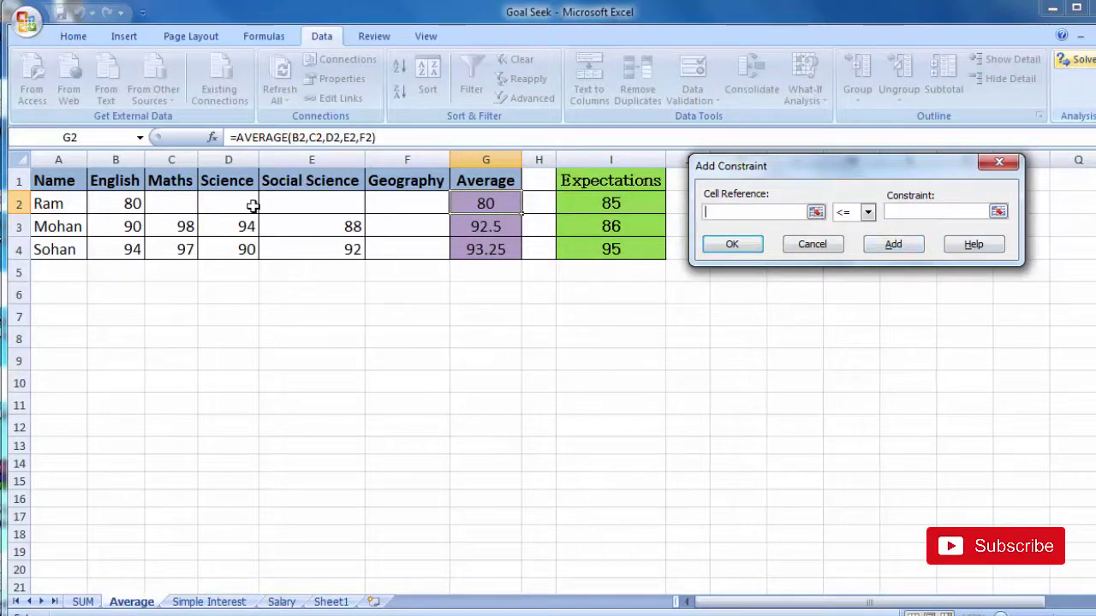
left_click(252, 205)
left_click(939, 214)
type("95")
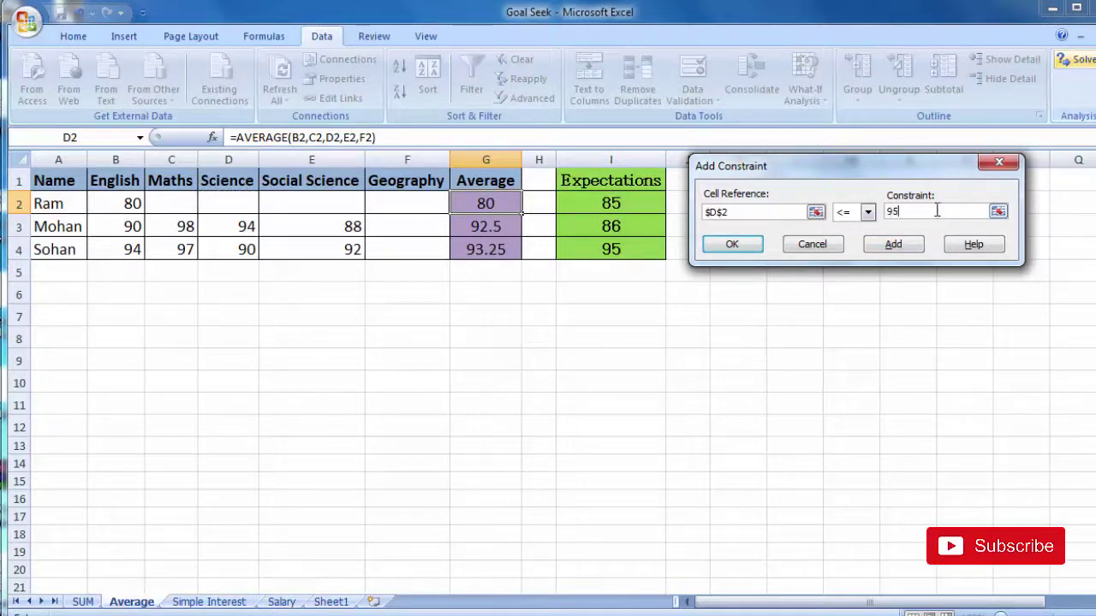
left_click(908, 245)
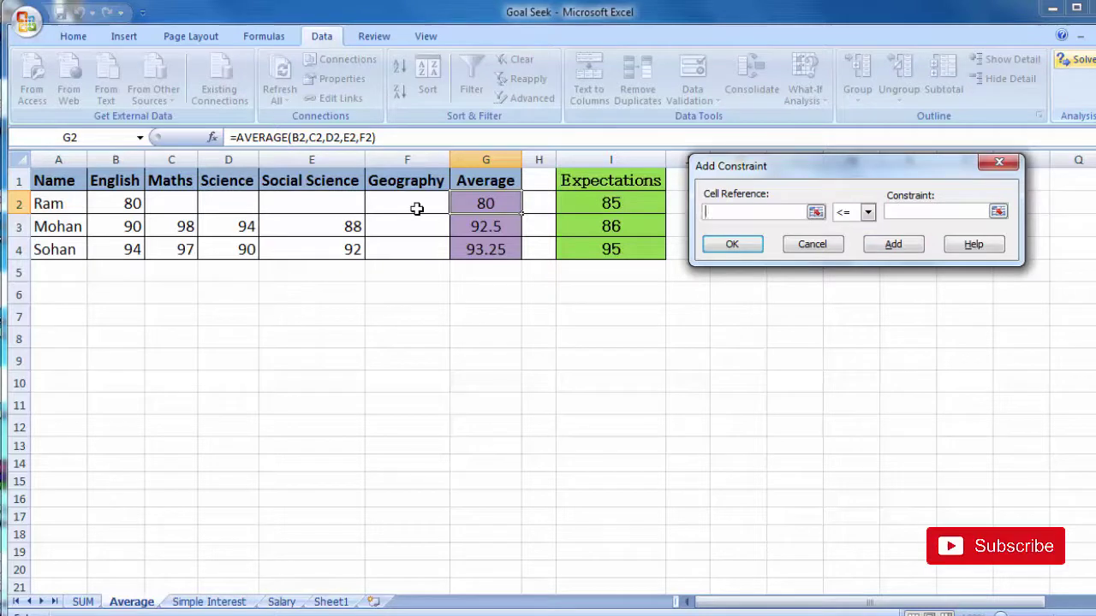
left_click(338, 204)
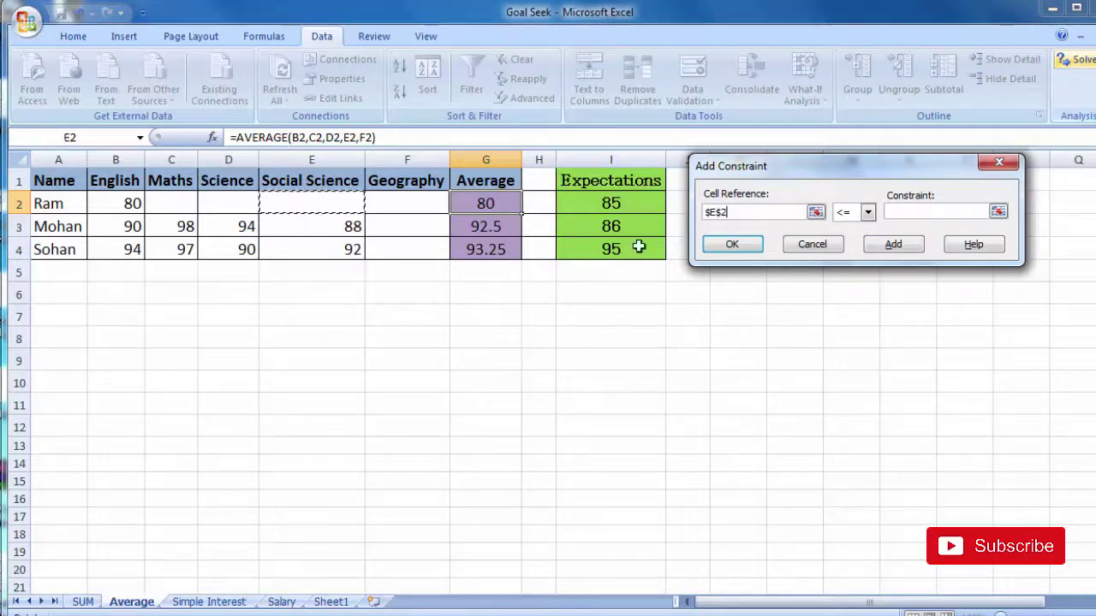
left_click(919, 216)
left_click(730, 243)
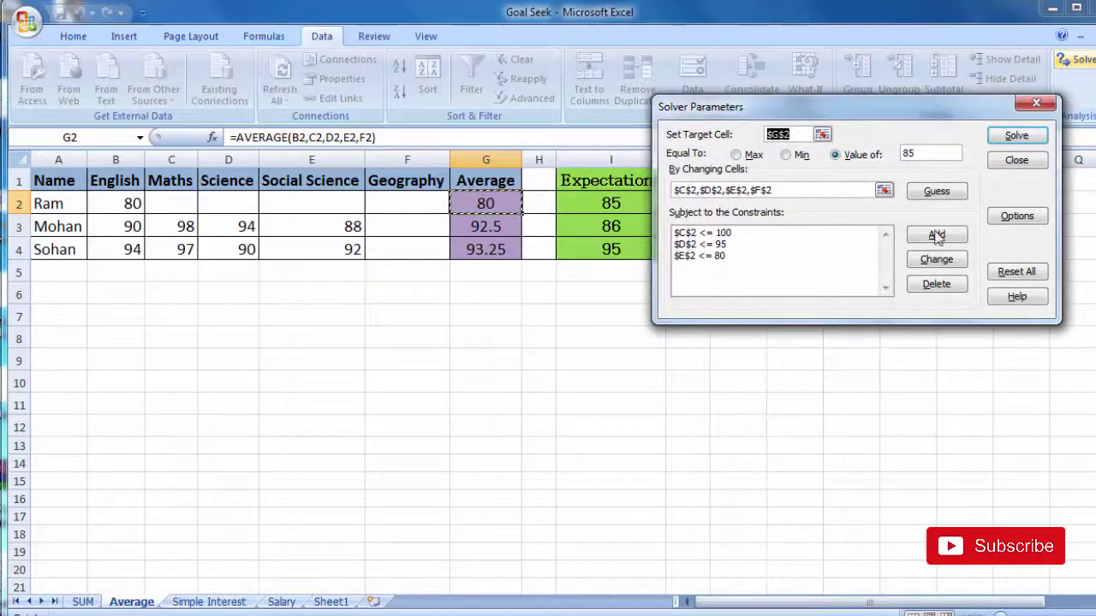
Run Solver and keep its marks (88.33, 88.333, 80, 88.33334), confirming G2 averages 85
left_click(1023, 136)
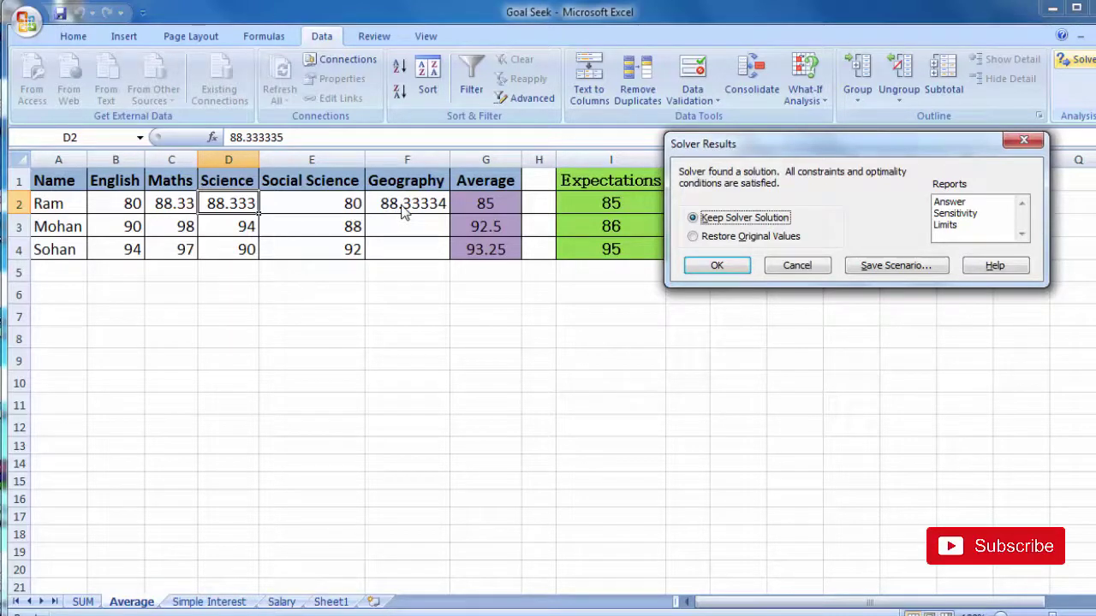
left_click(715, 265)
left_click(503, 195)
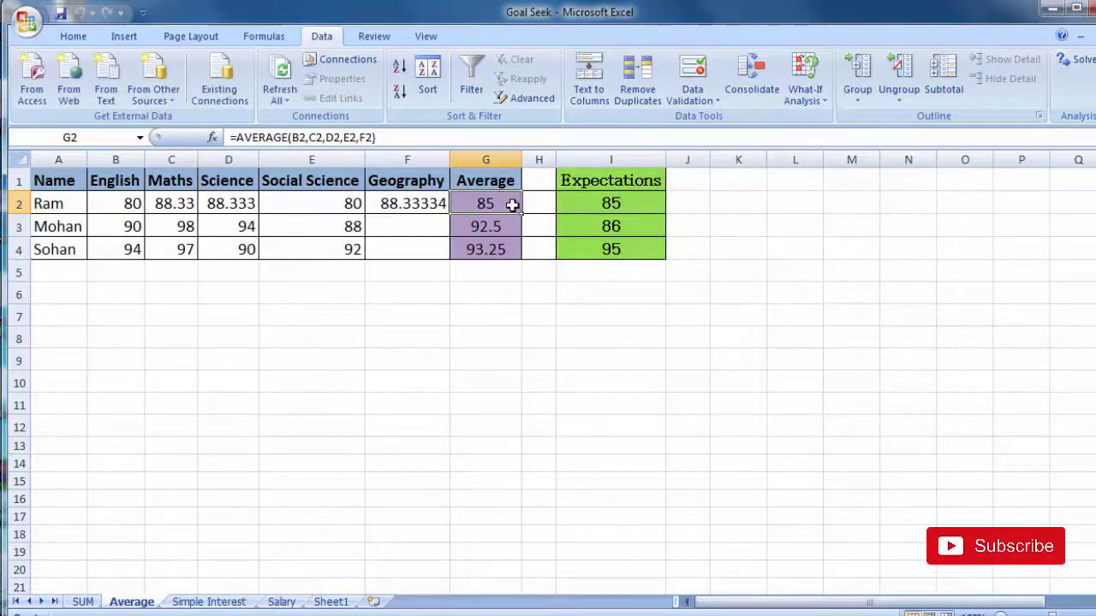